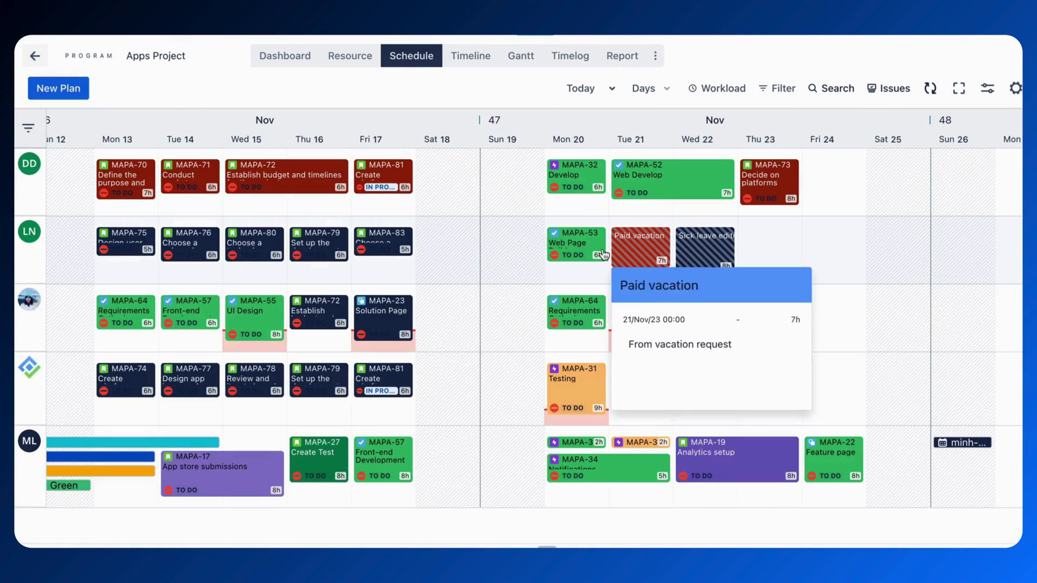
# Step: Reschedule MAPA-53 to span Thu 23–Fri 24 and move MAPA-22 to Mon 20 in the LN row
pyautogui.moveTo(575, 244); pyautogui.dragTo(821, 253)
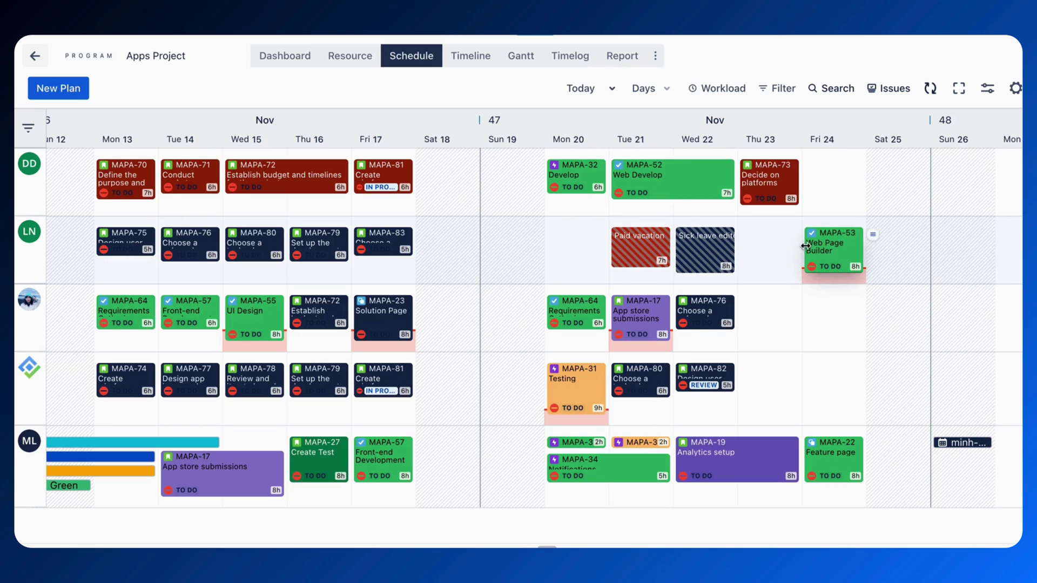
pyautogui.moveTo(805, 246); pyautogui.dragTo(744, 246)
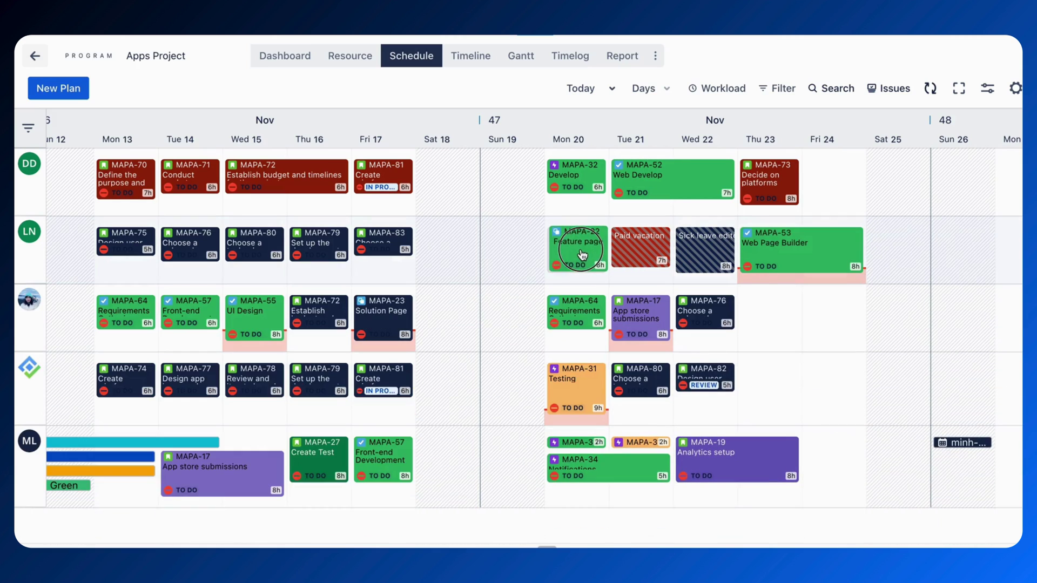
pyautogui.moveTo(837, 464); pyautogui.dragTo(575, 243)
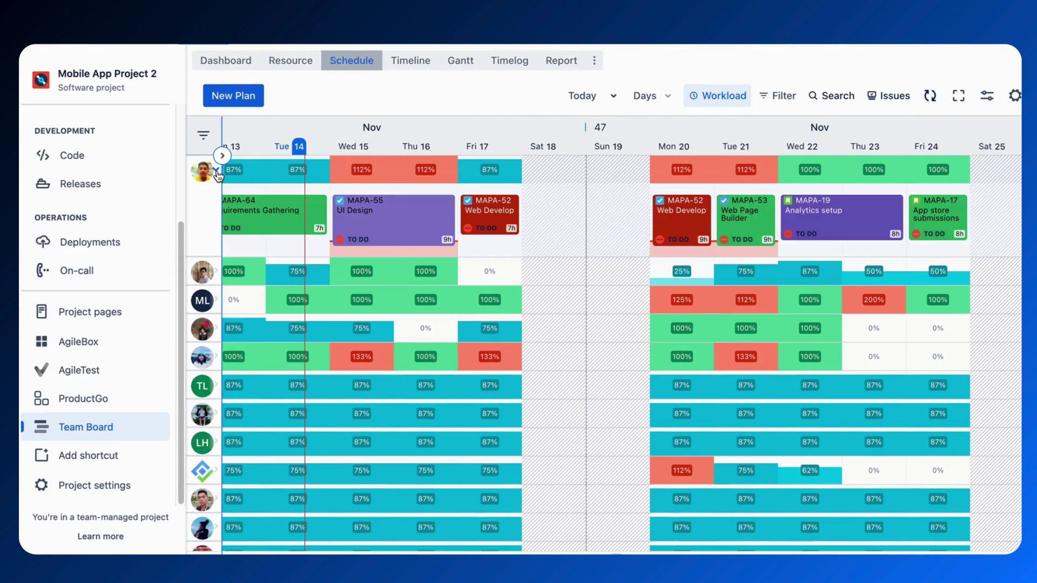
# Step: Collapse the first member's task cards and move the second member's row to the top
pyautogui.click(217, 174)
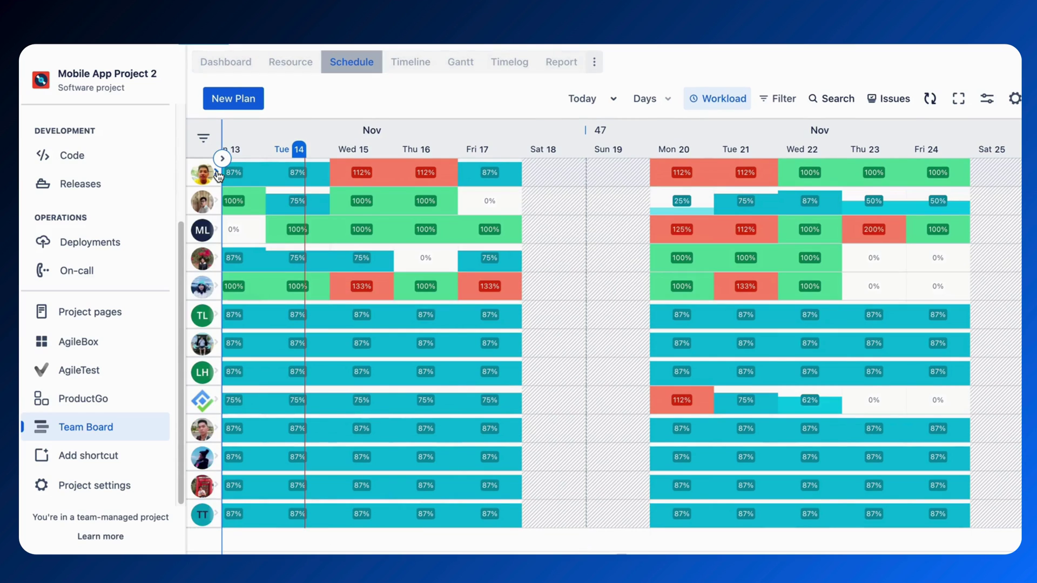
pyautogui.moveTo(212, 202); pyautogui.dragTo(226, 177)
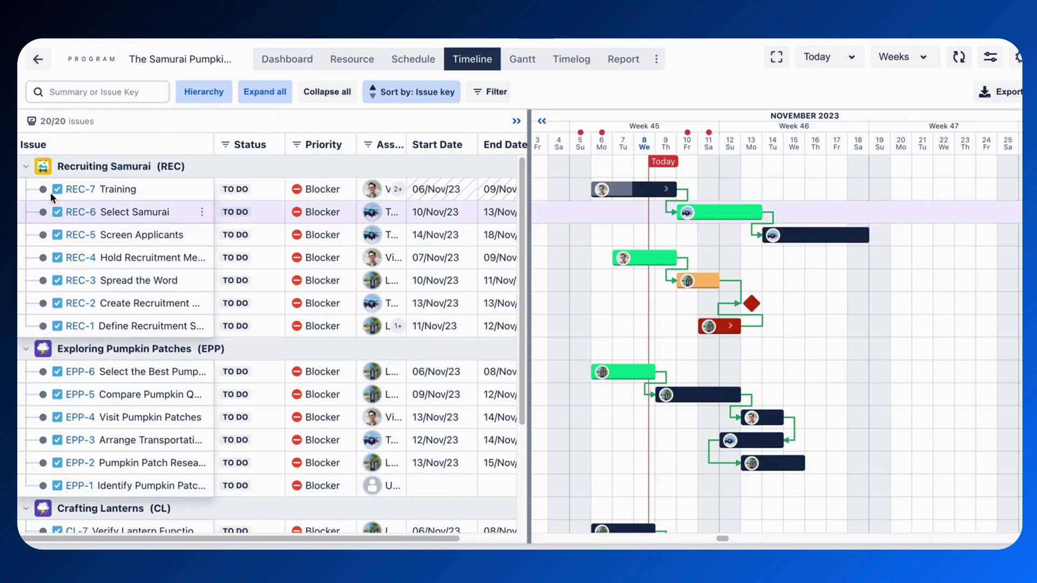
# Step: Collapse the Recruiting Samurai, Exploring Pumpkin Patches and Crafting Lanterns groups, then view the Gantt chart
pyautogui.click(26, 165)
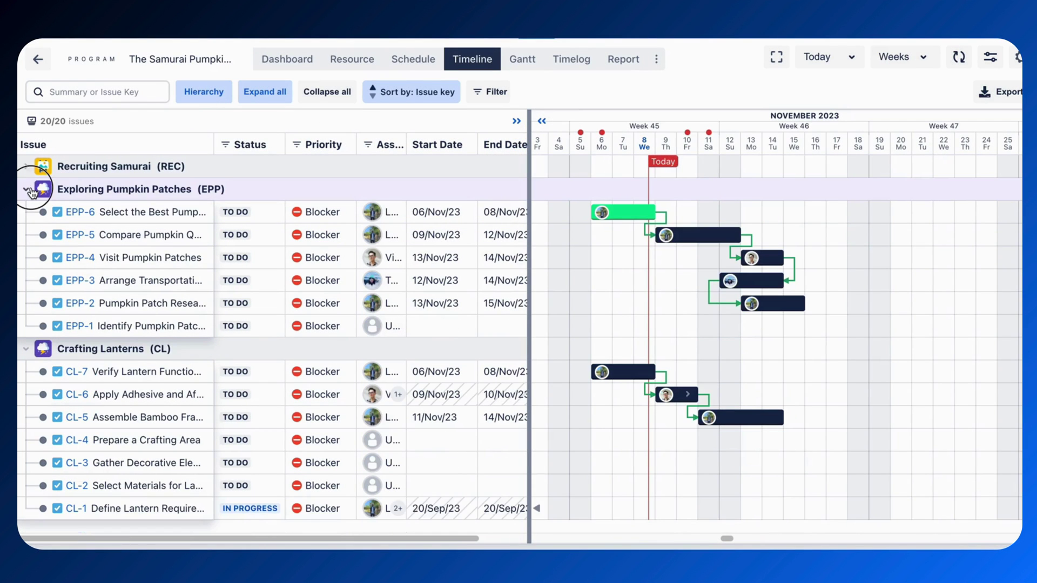
pyautogui.click(26, 189)
pyautogui.click(26, 212)
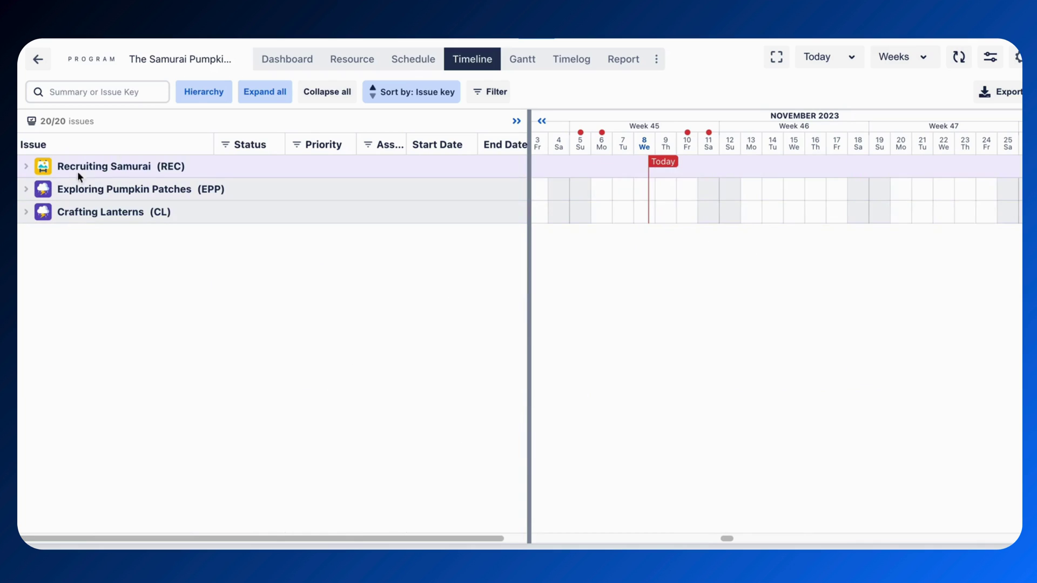
pyautogui.click(522, 60)
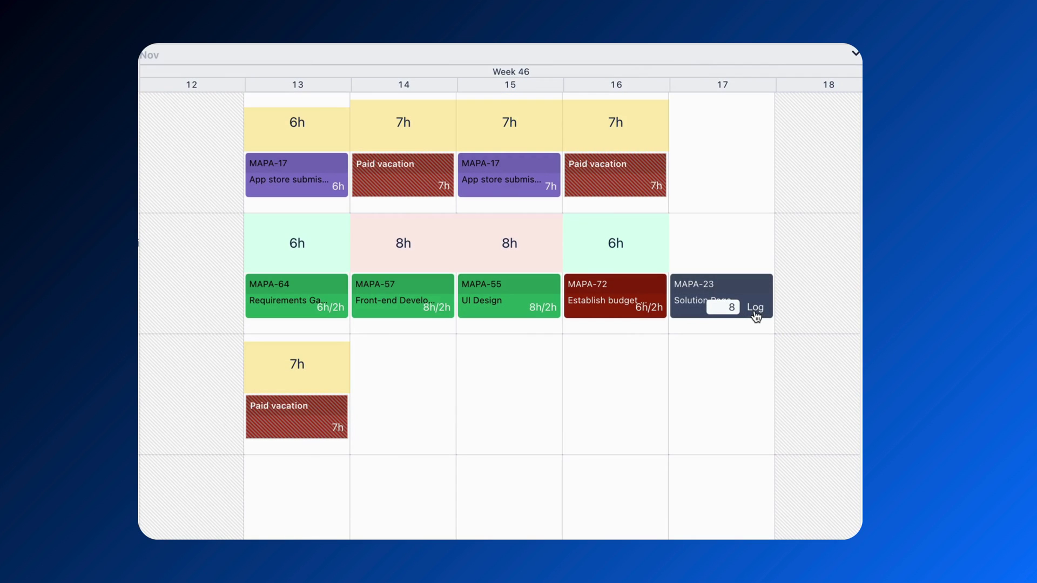
# Step: Log 8 hours on MAPA-23 and record a 14 Nov time-off entry as Unpaid vacation
pyautogui.click(756, 310)
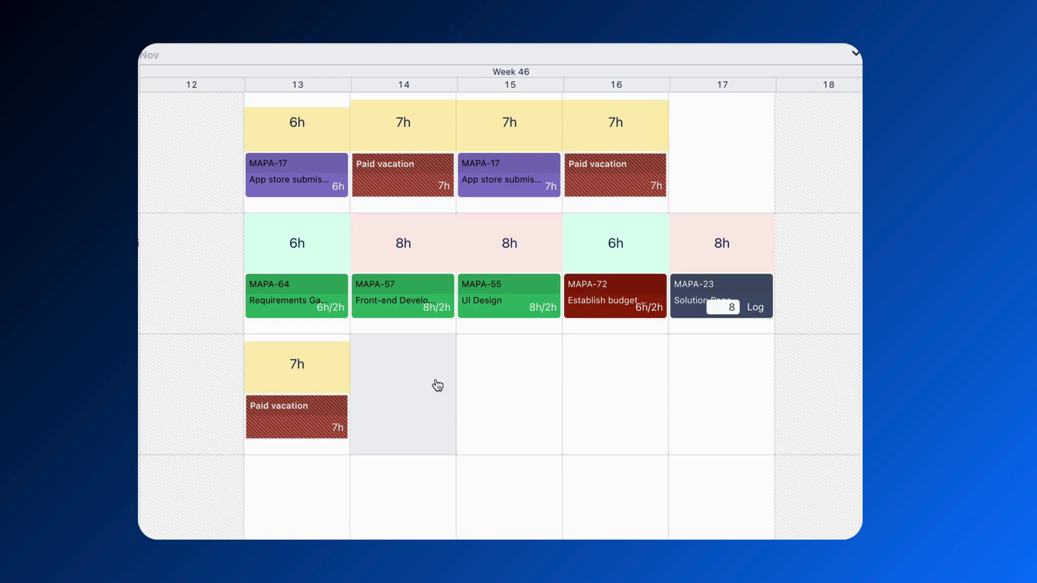
pyautogui.click(420, 378)
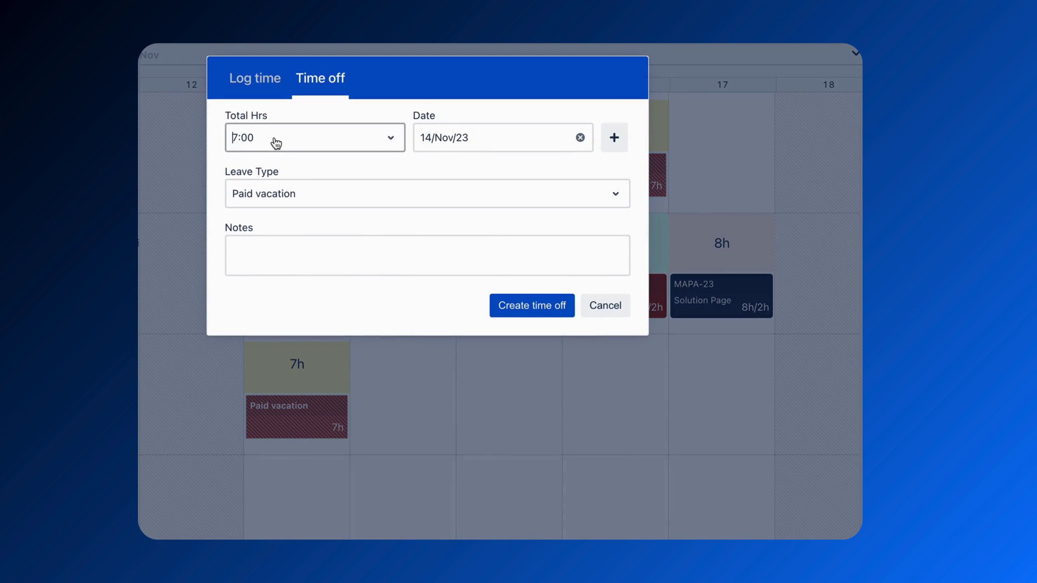
pyautogui.click(365, 194)
pyautogui.click(363, 257)
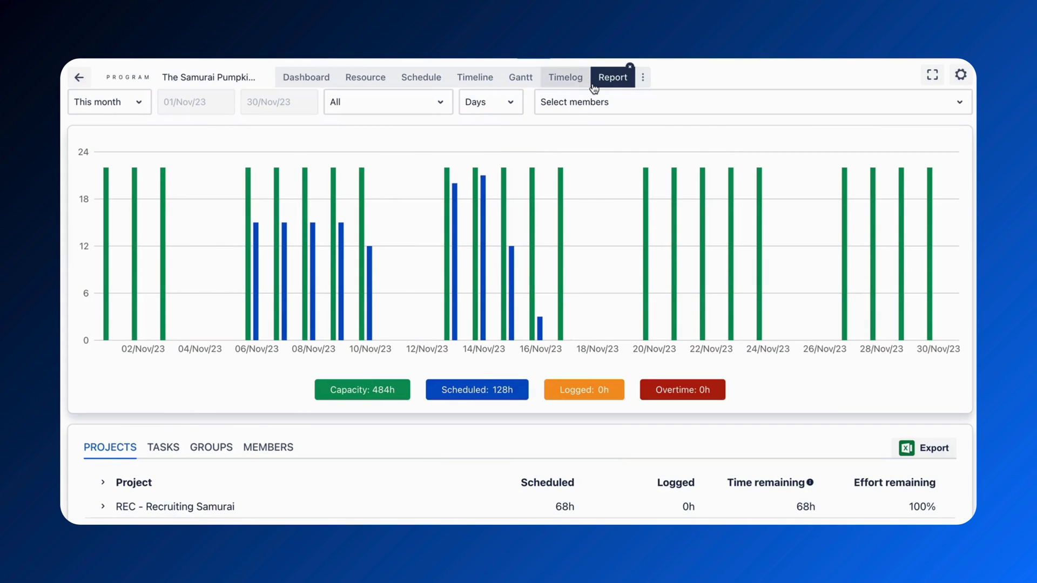
# Step: Filter the program report to a single member, then clear the member filter
pyautogui.click(623, 106)
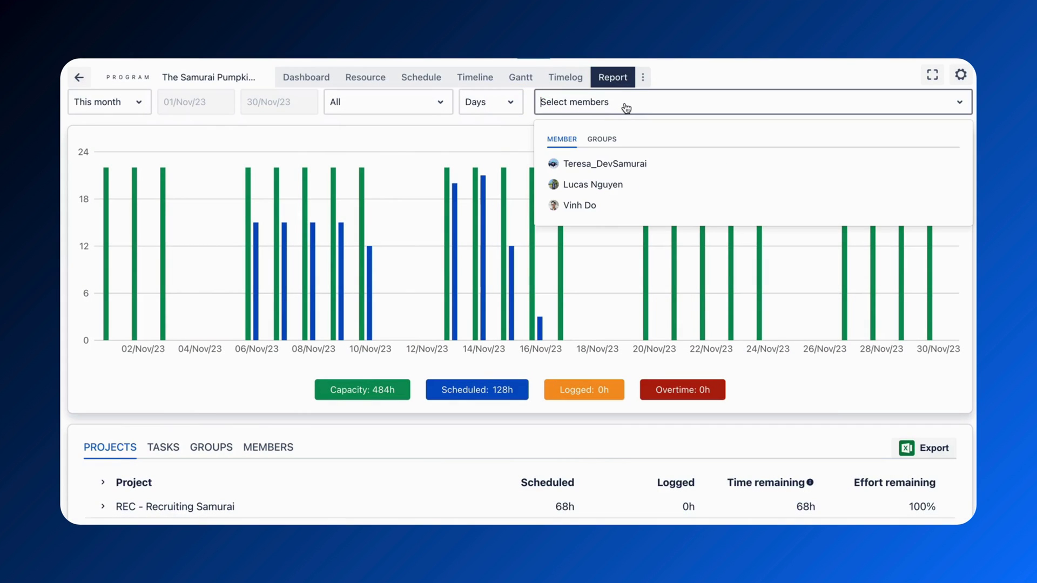
pyautogui.click(635, 167)
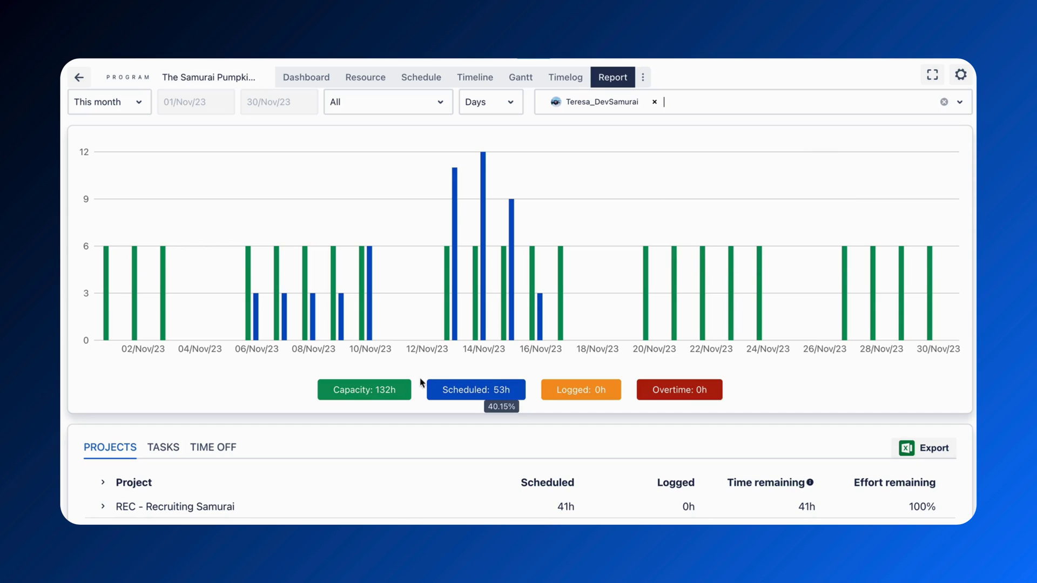
pyautogui.scroll(-1, 379, 381)
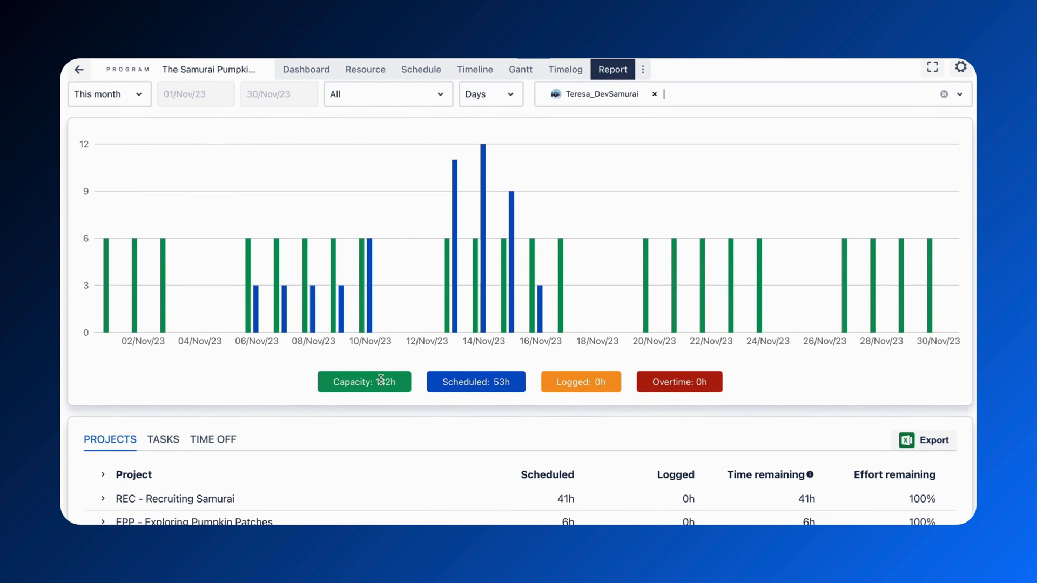
pyautogui.click(654, 94)
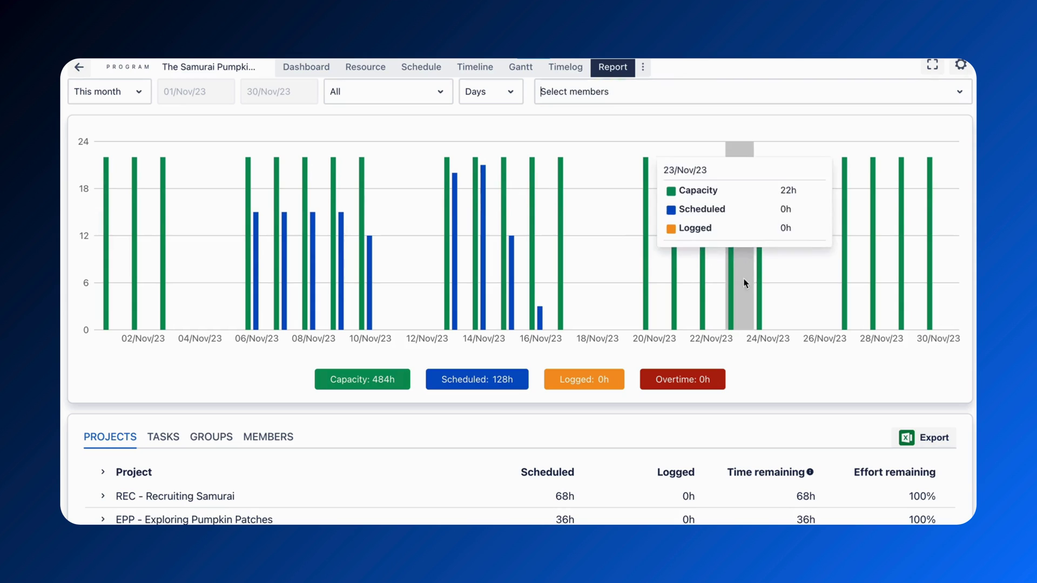
pyautogui.scroll(-1, 357, 405)
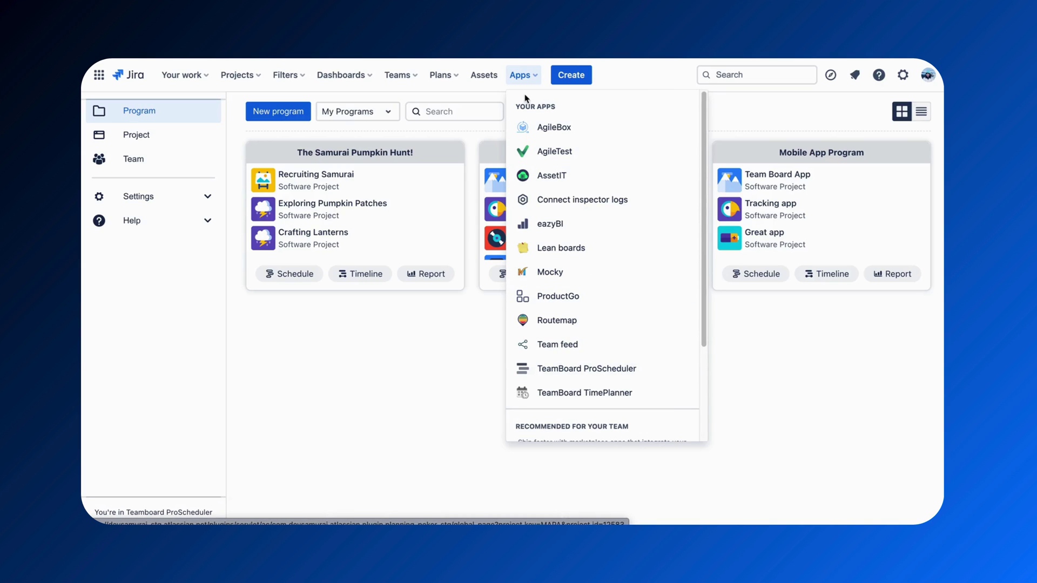
# Step: Close the Apps menu and start a new program, browsing its list of projects
pyautogui.click(523, 75)
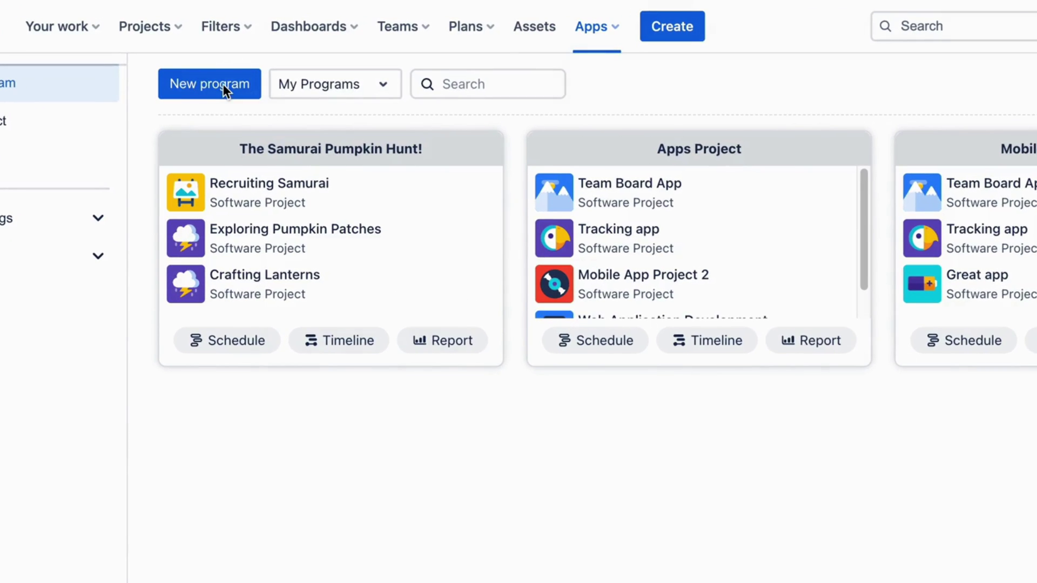
pyautogui.click(223, 86)
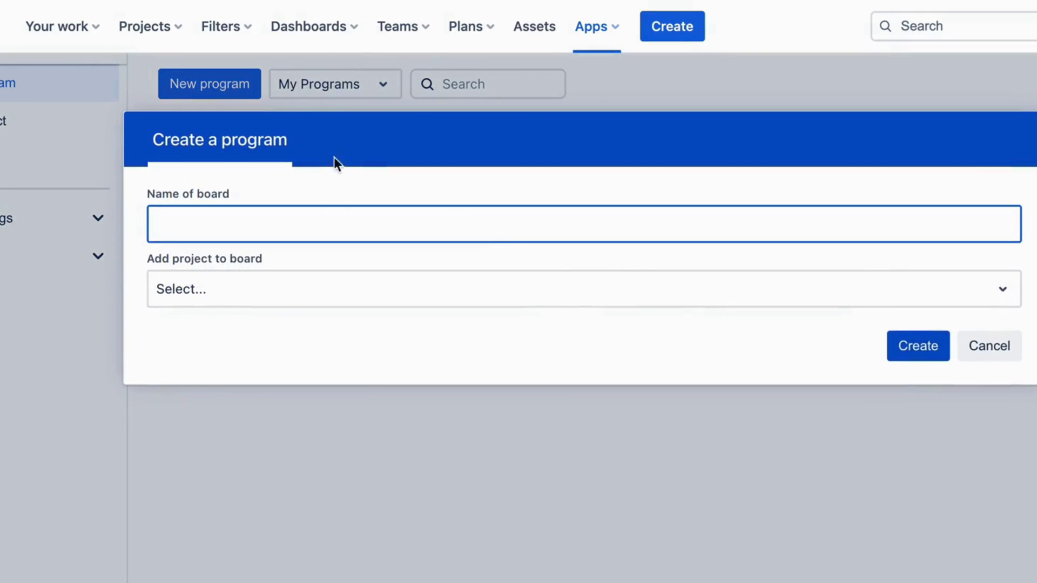
pyautogui.click(657, 289)
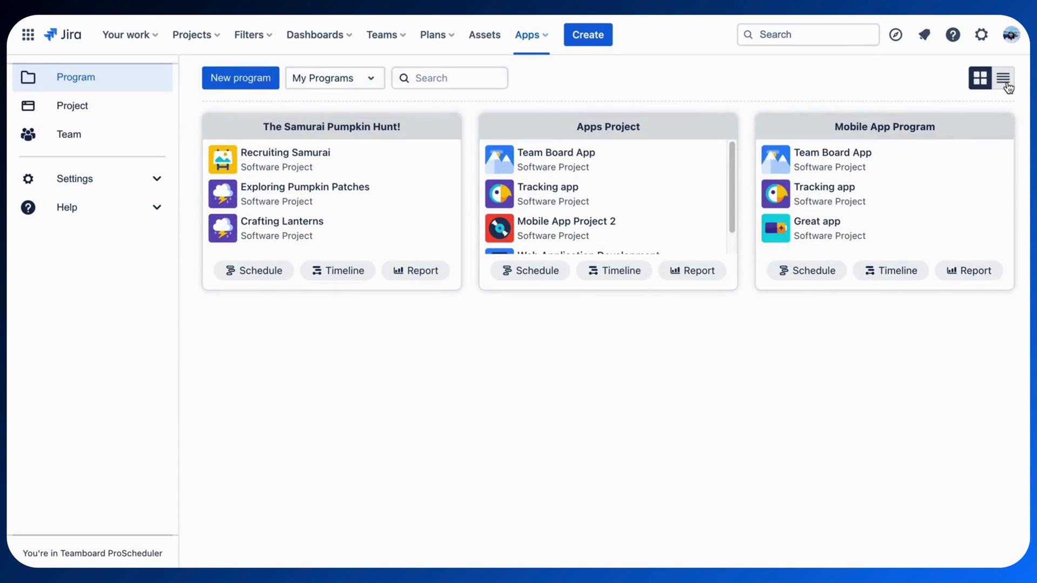
# Step: Switch the program overview to list view and back to cards, then open Apps Project's schedule
pyautogui.click(1005, 79)
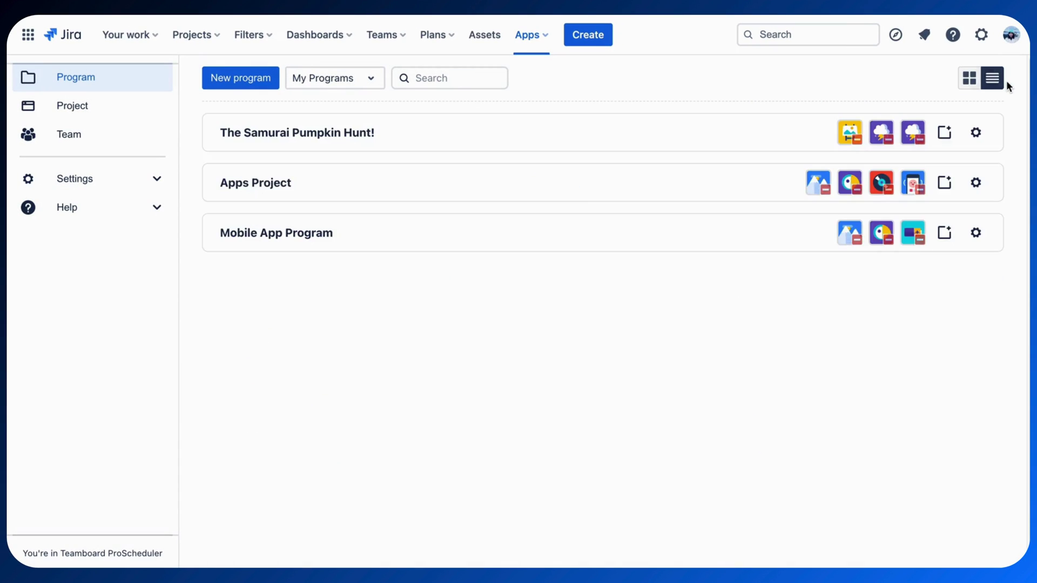
pyautogui.click(971, 81)
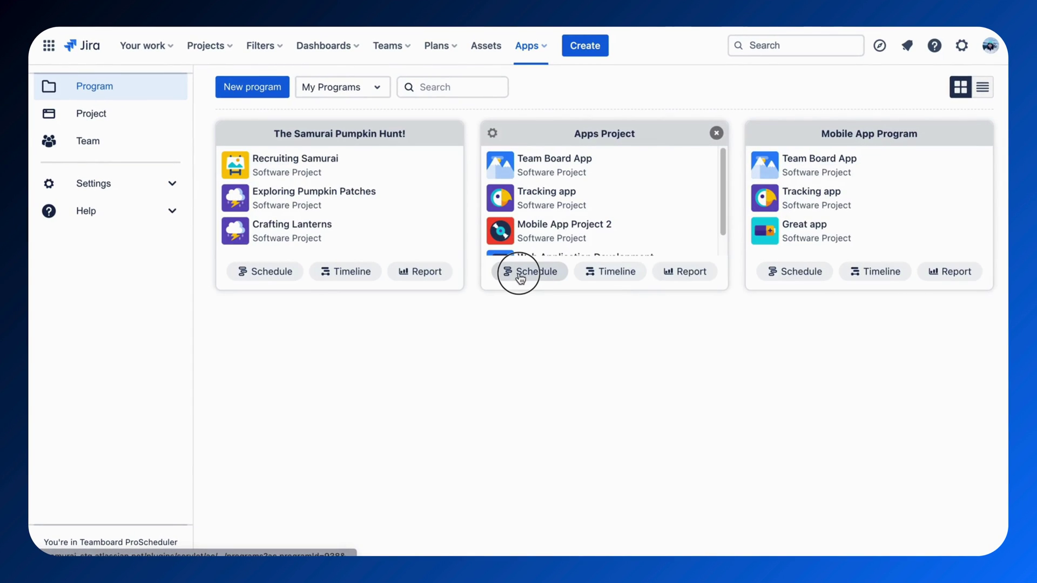
pyautogui.click(520, 277)
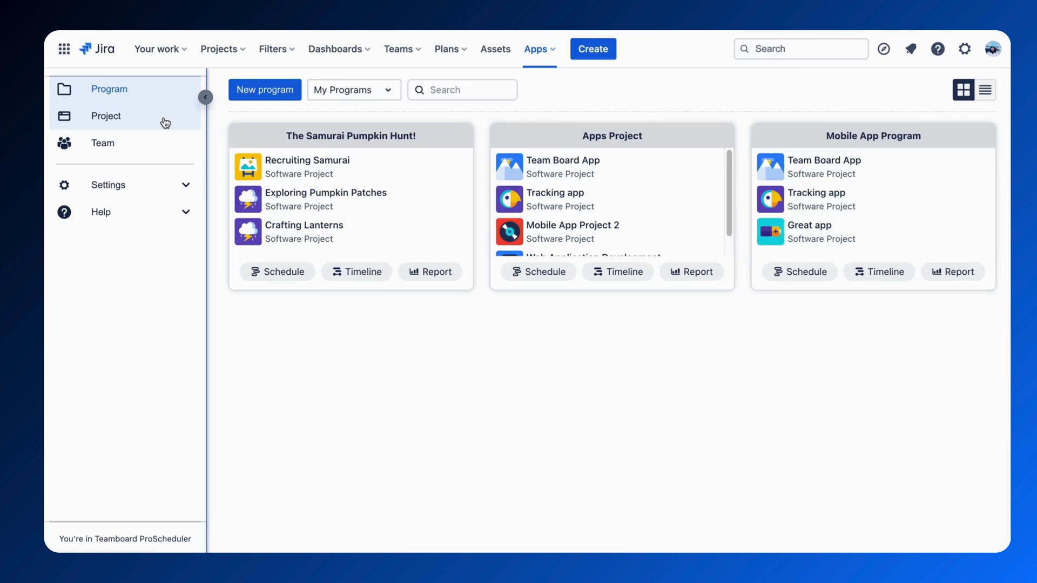
# Step: Show the Project page listing Jira software projects, starting with AUTO-08Nov
pyautogui.click(165, 122)
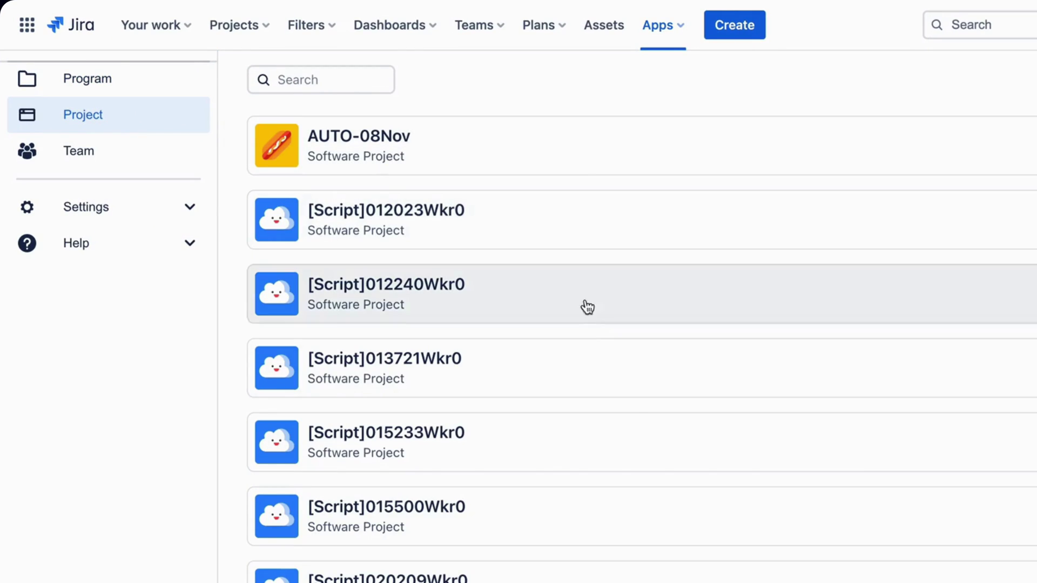
pyautogui.scroll(-5, 628, 402)
pyautogui.scroll(-3, 630, 402)
pyautogui.scroll(-3, 630, 402)
pyautogui.scroll(10, 630, 402)
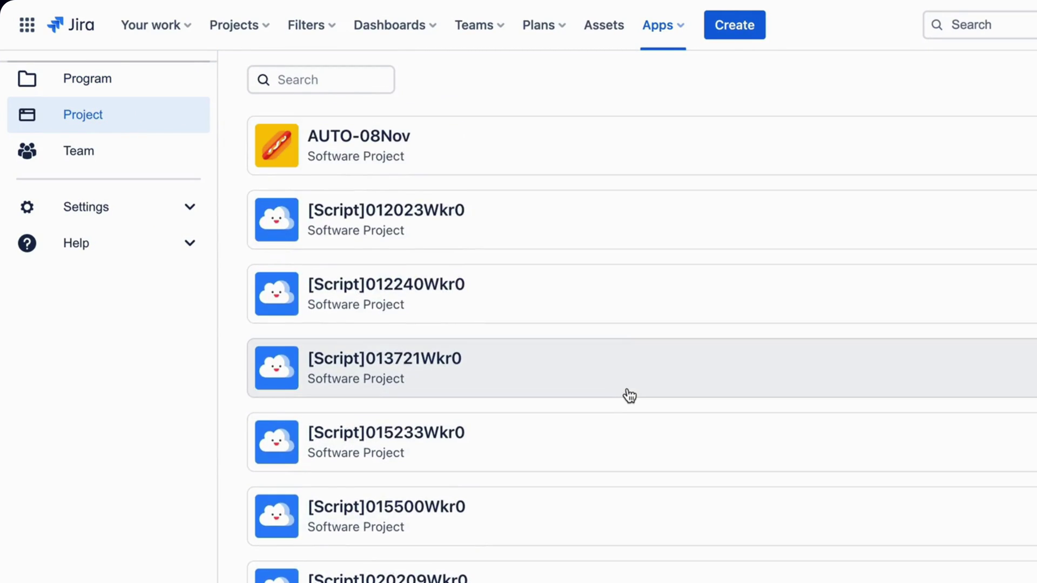
pyautogui.moveTo(144, 152)
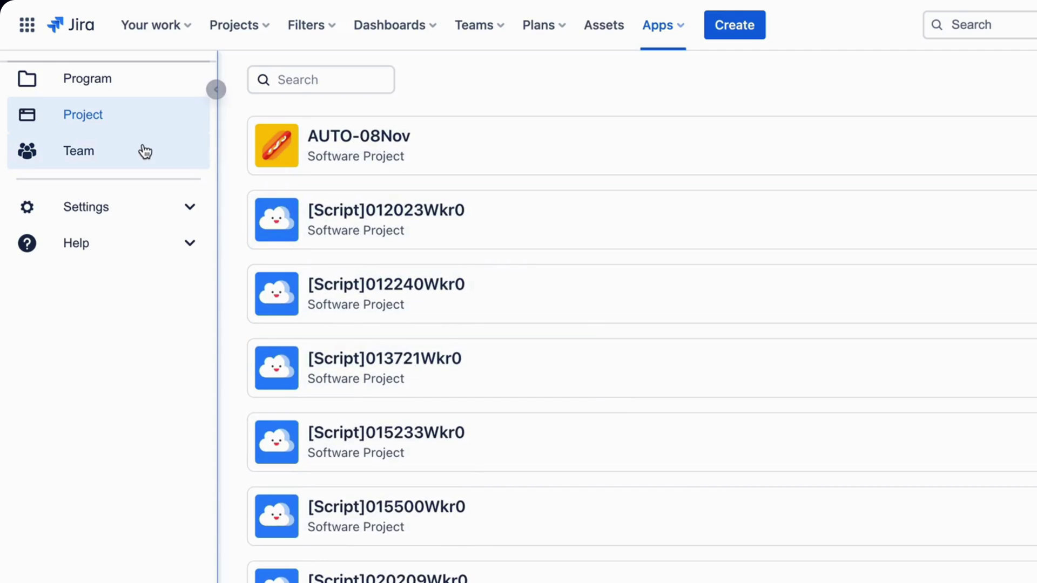
# Step: Show the teams page in Waterfall layout, then List, then Waterfall again
pyautogui.click(186, 163)
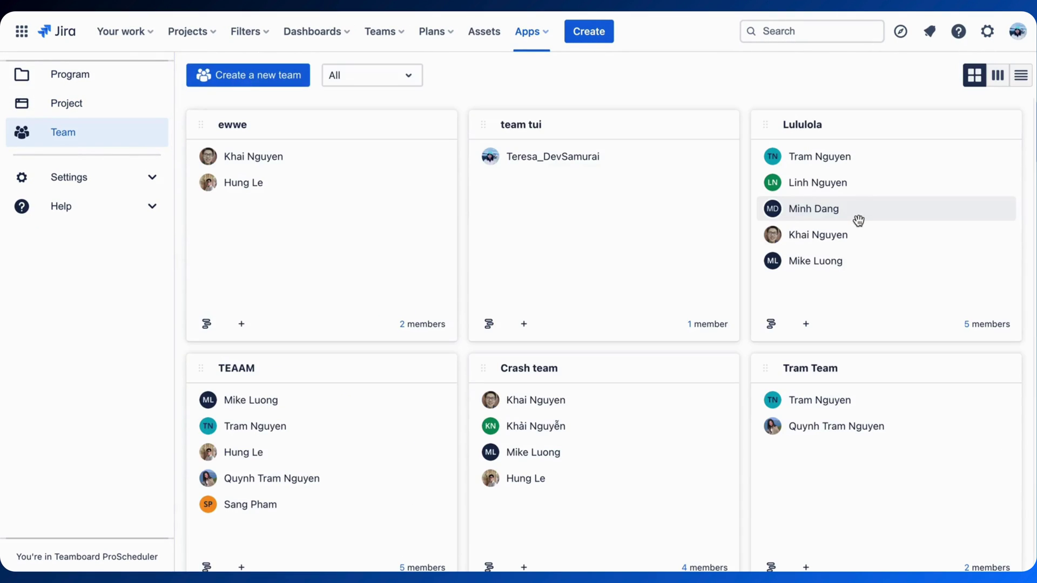
pyautogui.scroll(-3, 774, 299)
pyautogui.scroll(-2, 774, 299)
pyautogui.scroll(1, 773, 299)
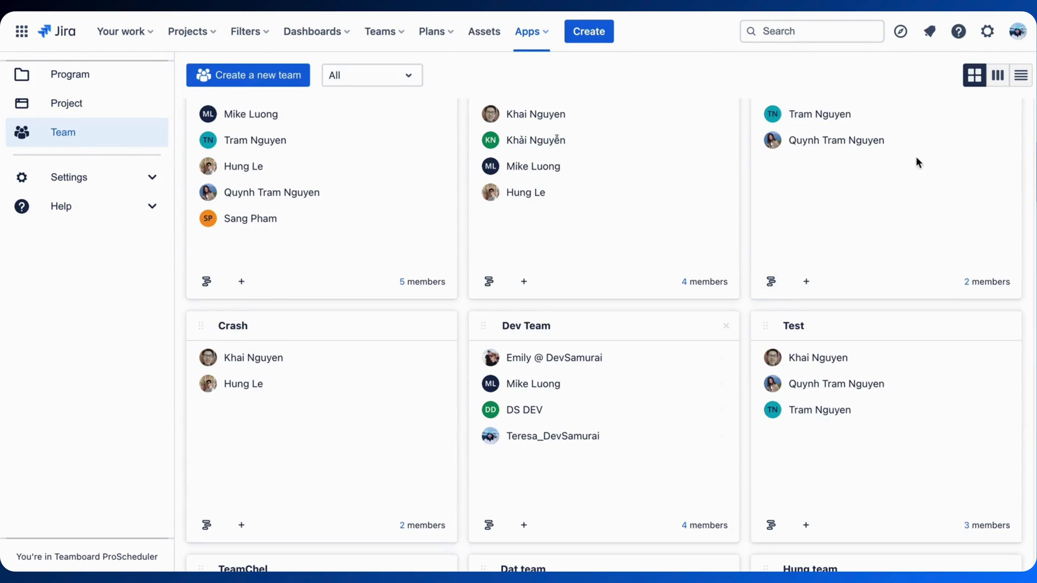
pyautogui.click(998, 76)
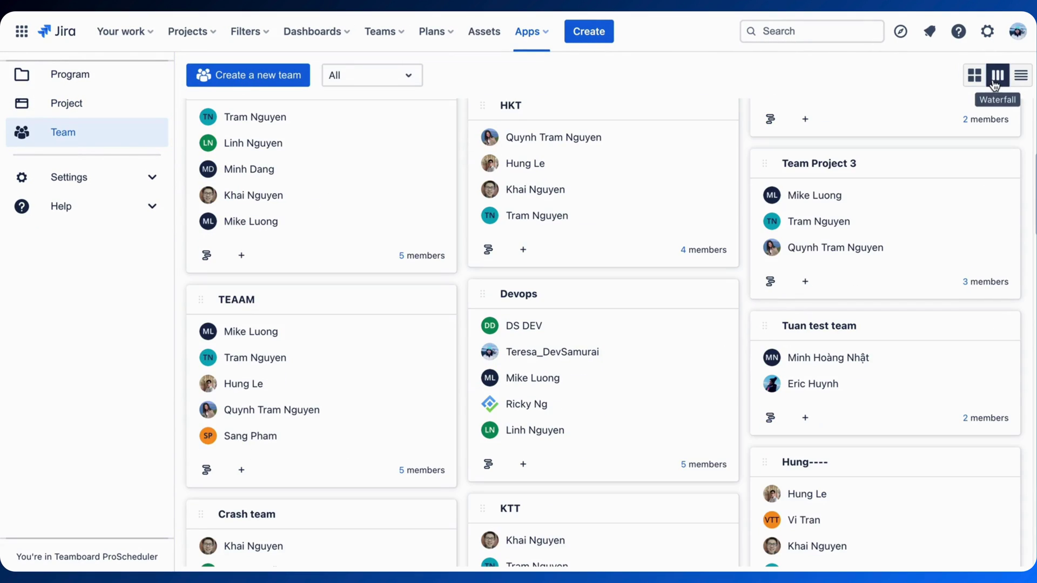
pyautogui.click(1022, 75)
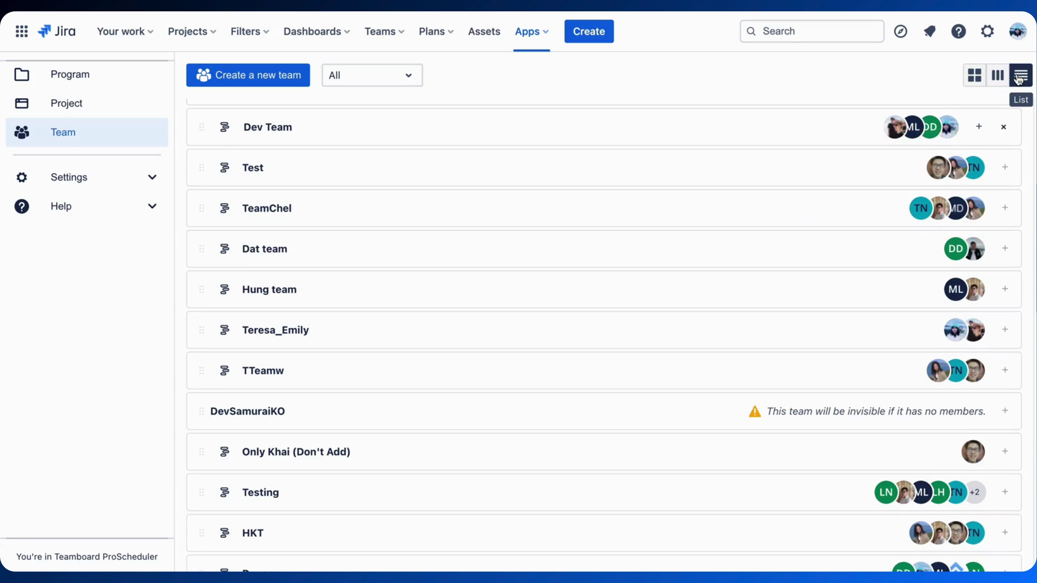
pyautogui.click(998, 75)
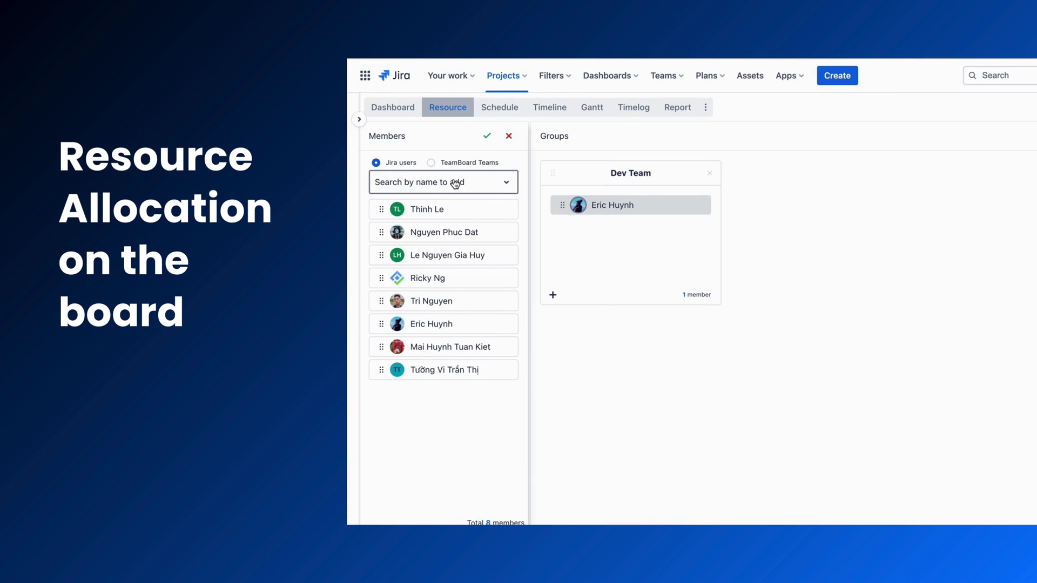
pyautogui.write('teresa')
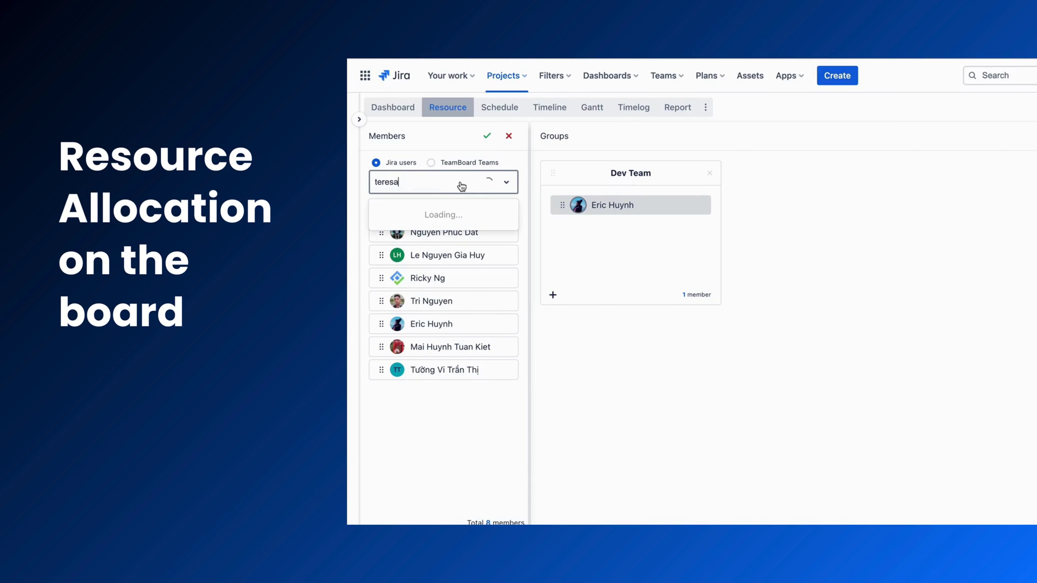
pyautogui.write('ed')
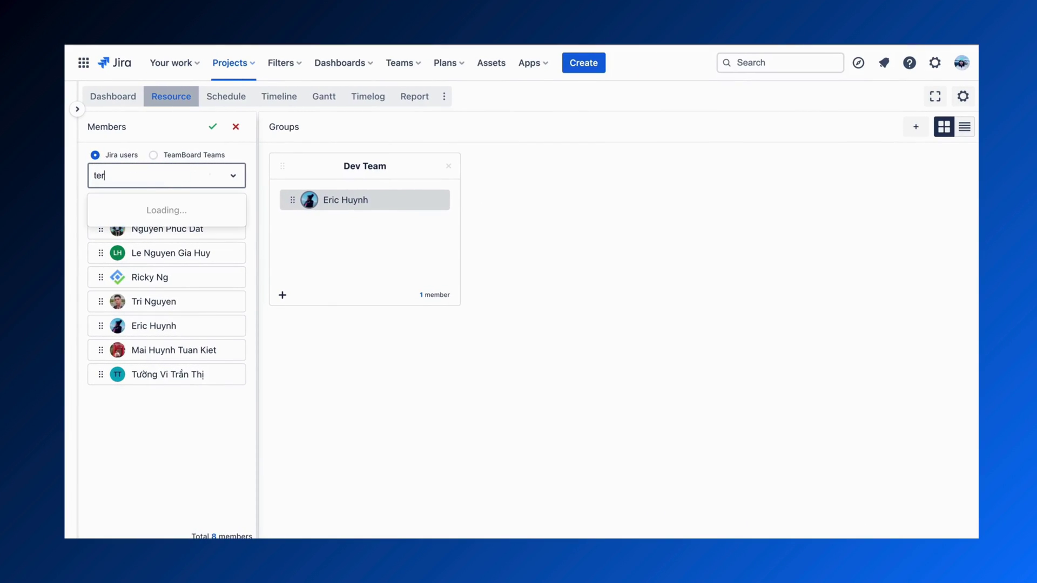
pyautogui.write('ter')
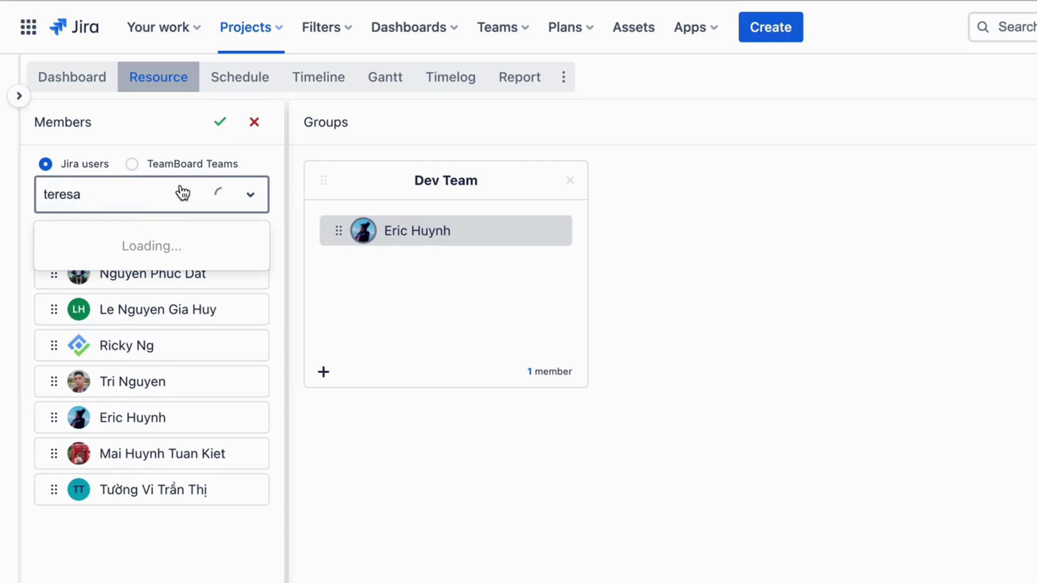
# Step: Add Teresa_DevSamurai to the resource members, save the list, and create a new group
pyautogui.click(137, 245)
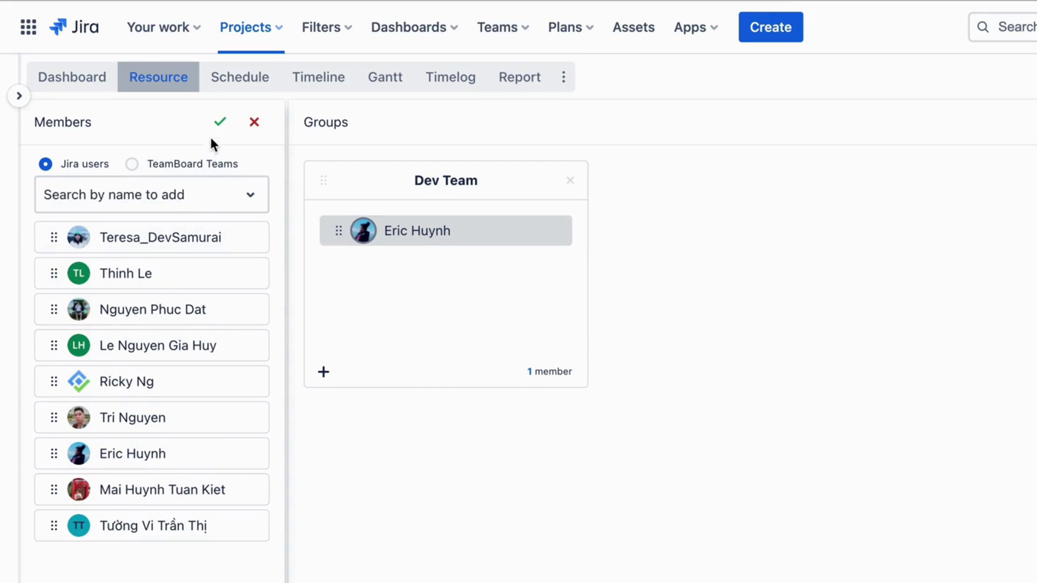
pyautogui.click(220, 121)
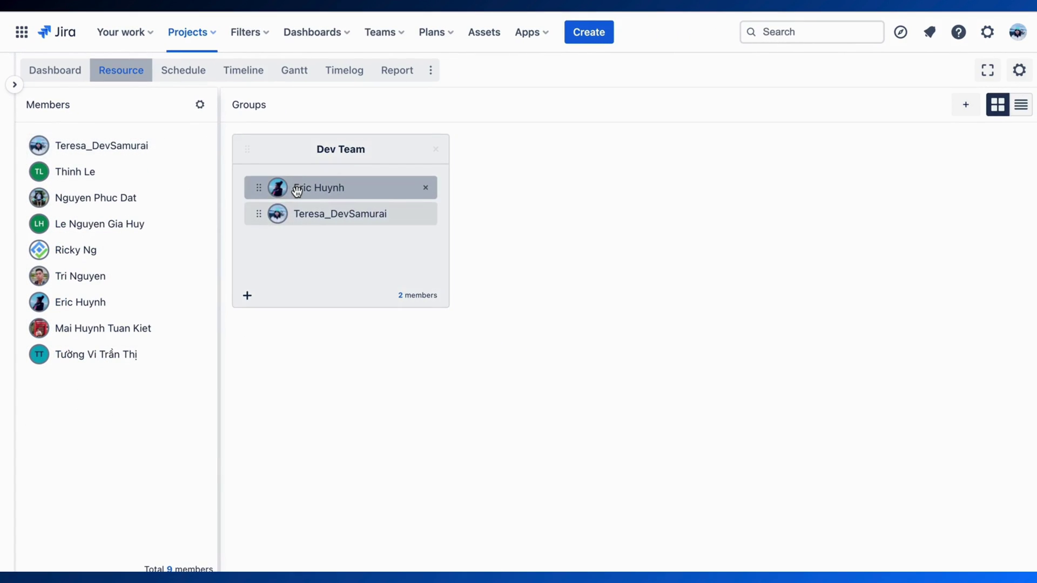
pyautogui.click(965, 105)
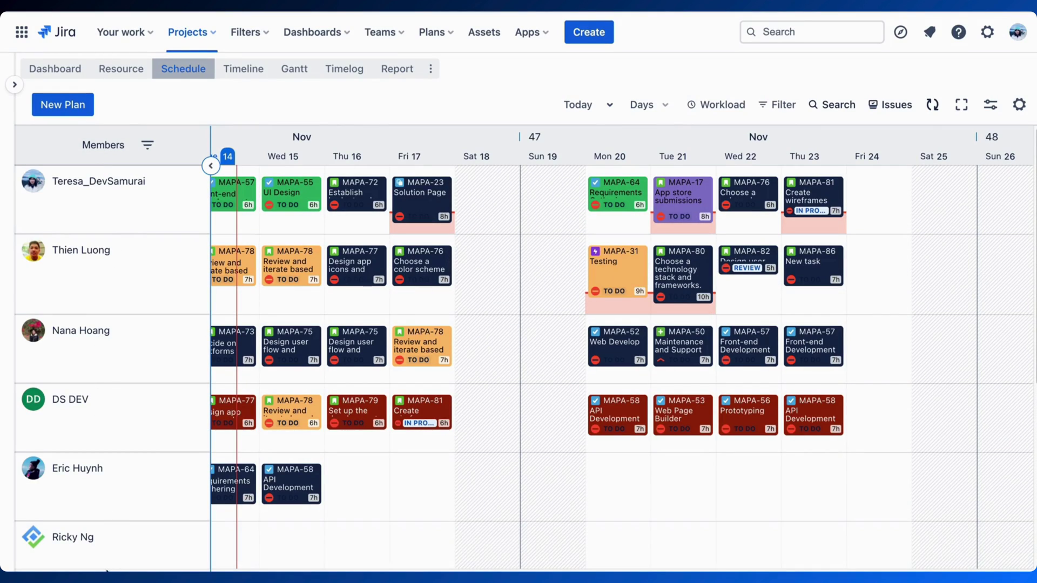
pyautogui.click(111, 150)
pyautogui.click(100, 201)
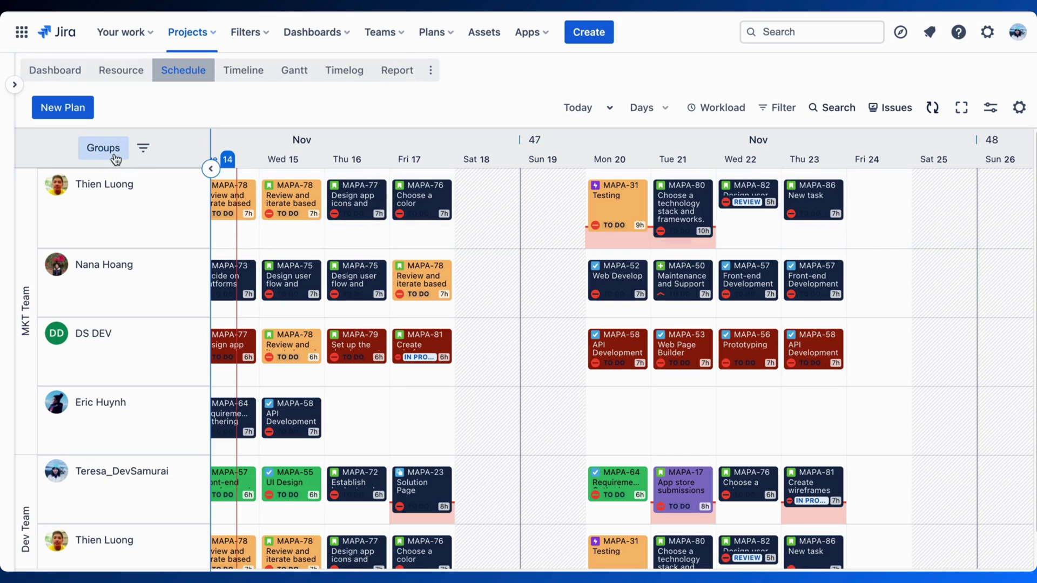
pyautogui.click(103, 148)
pyautogui.click(109, 182)
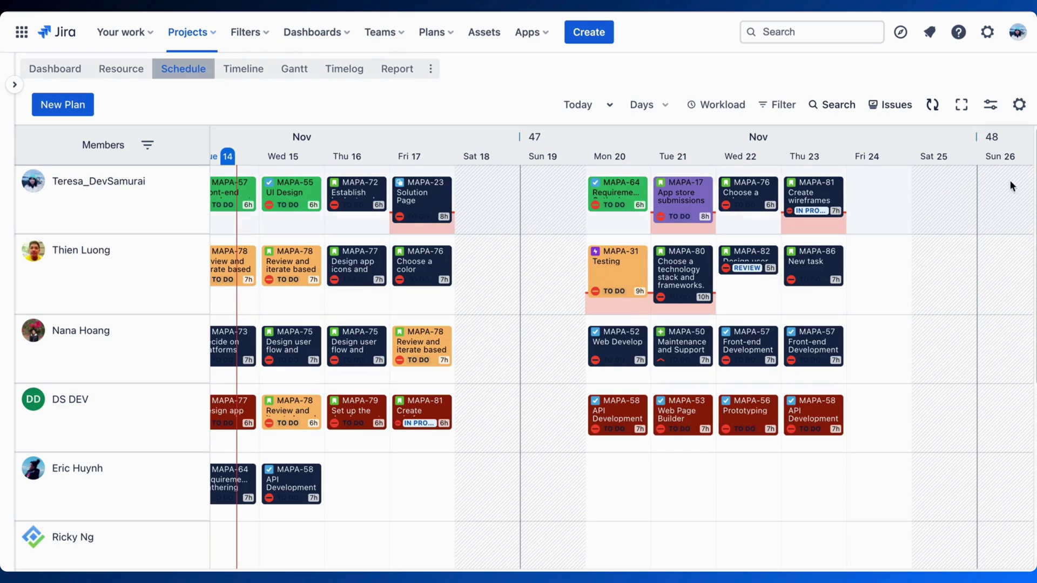
# Step: Load the project's issues in the Issues panel and schedule MAPA-78 on Fri 24
pyautogui.click(891, 104)
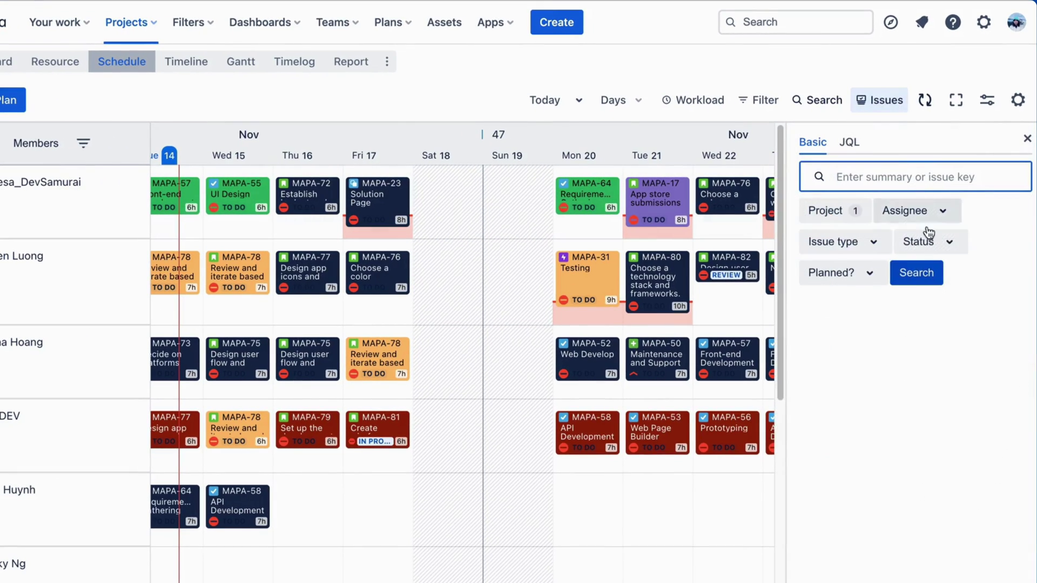
pyautogui.click(917, 272)
pyautogui.scroll(-1, 908, 421)
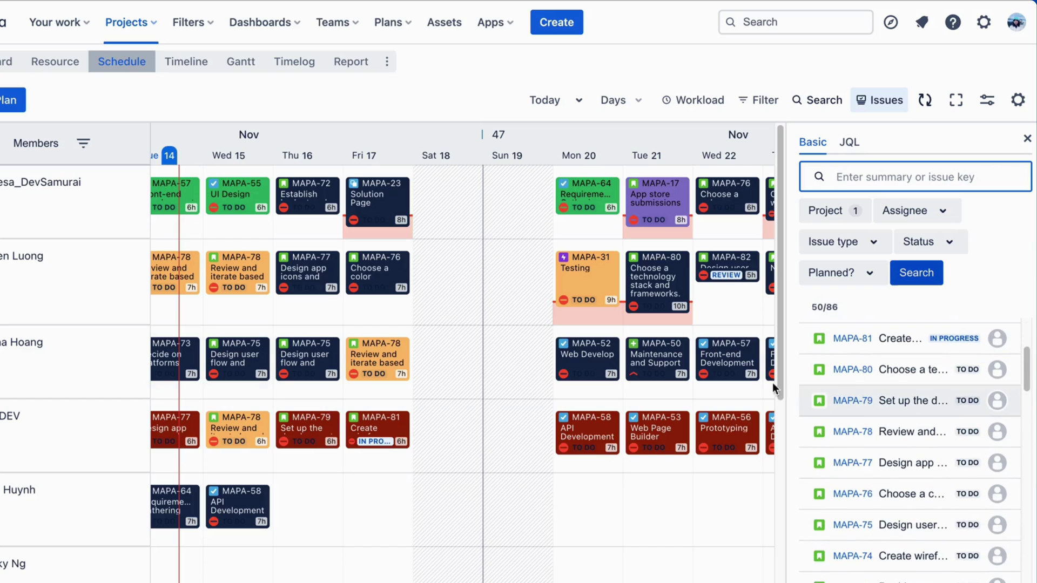
pyautogui.hscroll(3, 486, 365)
pyautogui.moveTo(909, 431); pyautogui.dragTo(642, 224)
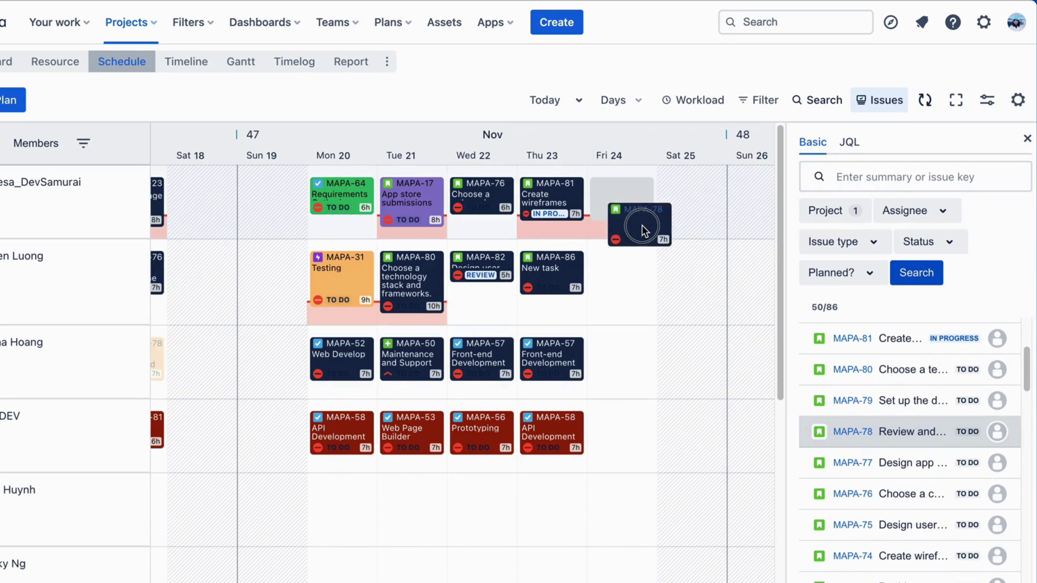
pyautogui.click(638, 272)
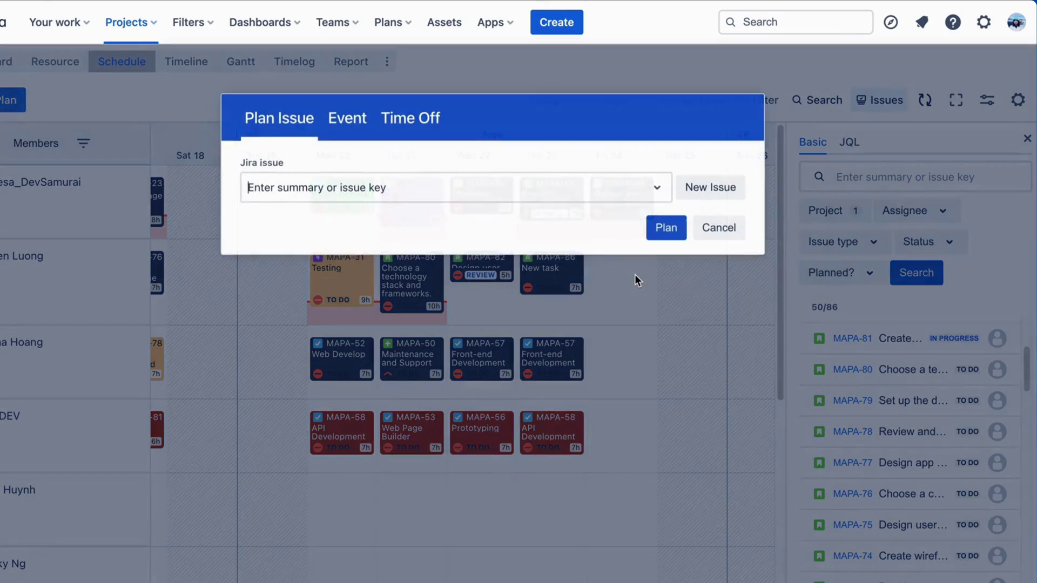
pyautogui.click(711, 185)
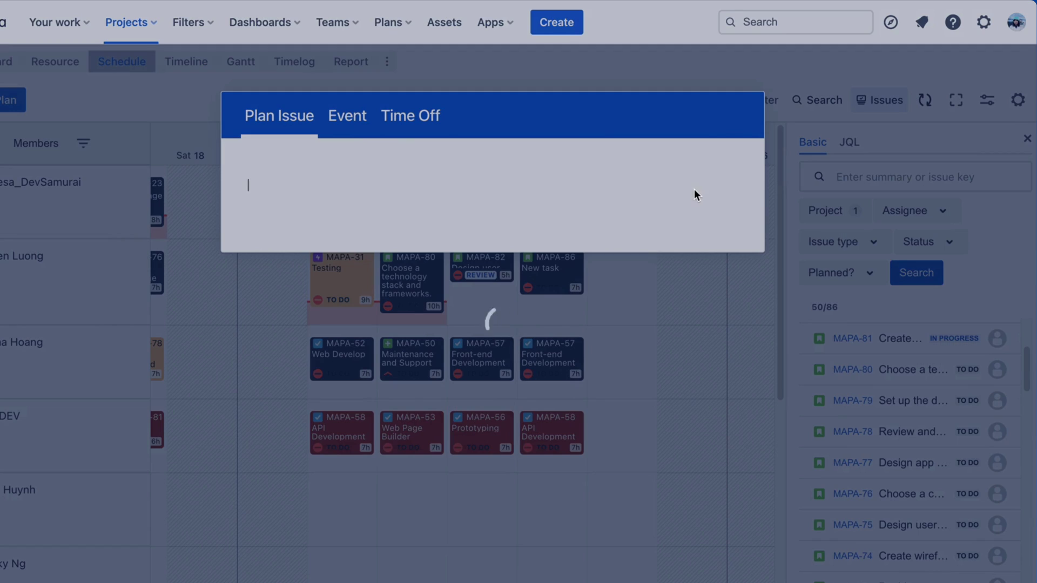
pyautogui.write('New tas')
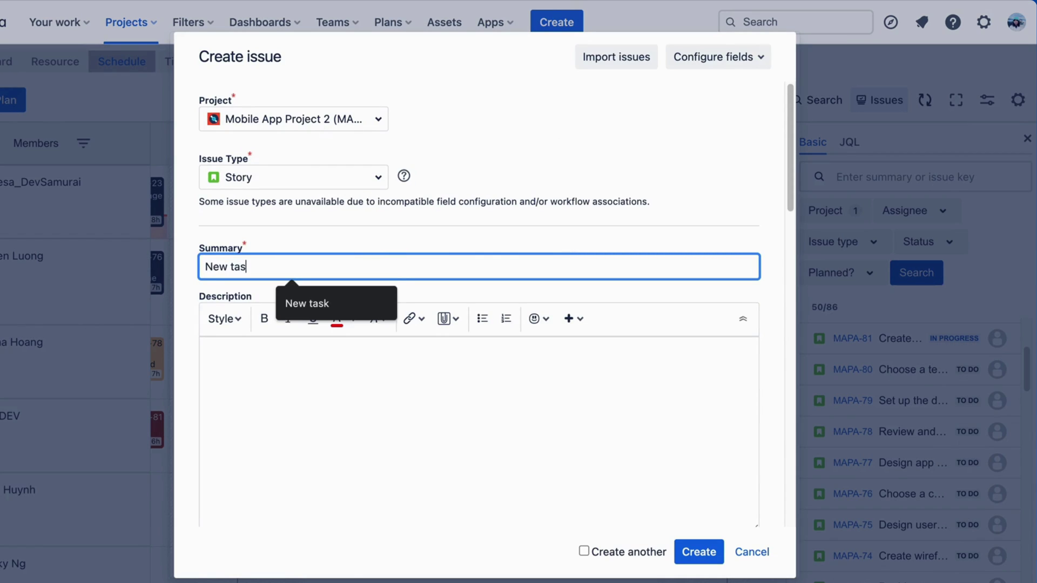
pyautogui.write('k')
pyautogui.click(699, 551)
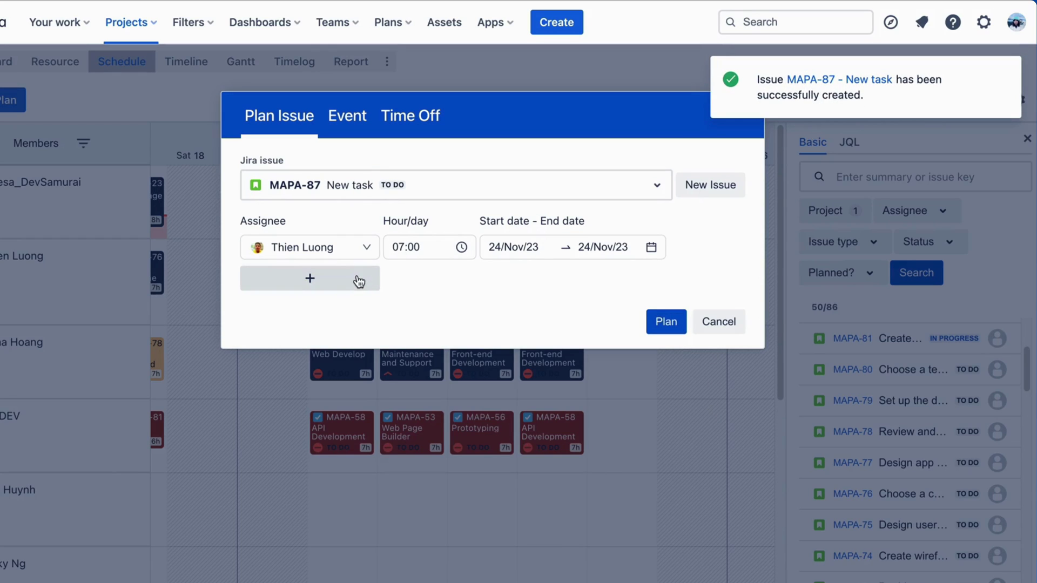
pyautogui.click(359, 281)
pyautogui.click(359, 278)
pyautogui.click(334, 300)
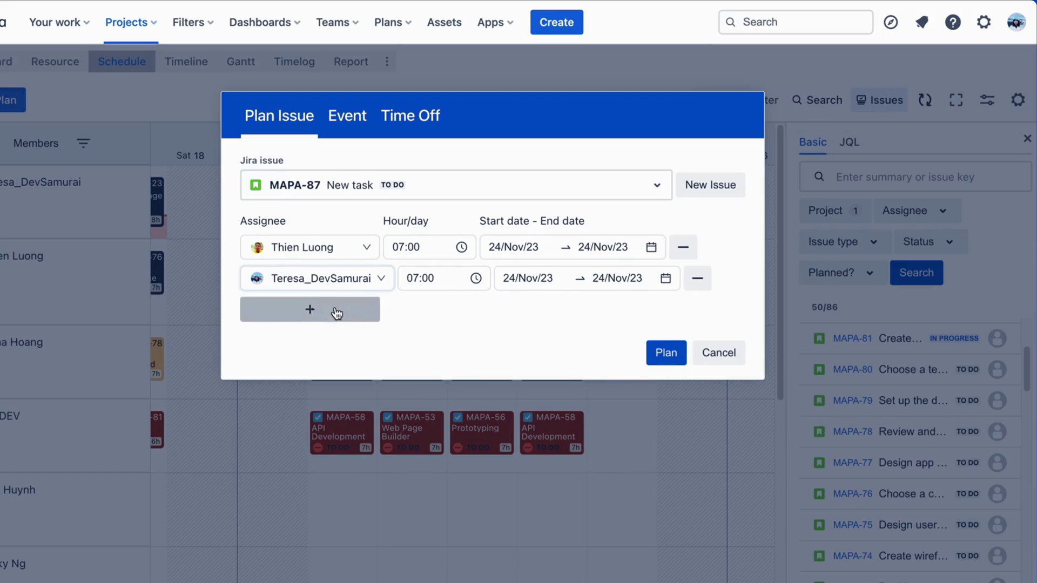
pyautogui.click(308, 392)
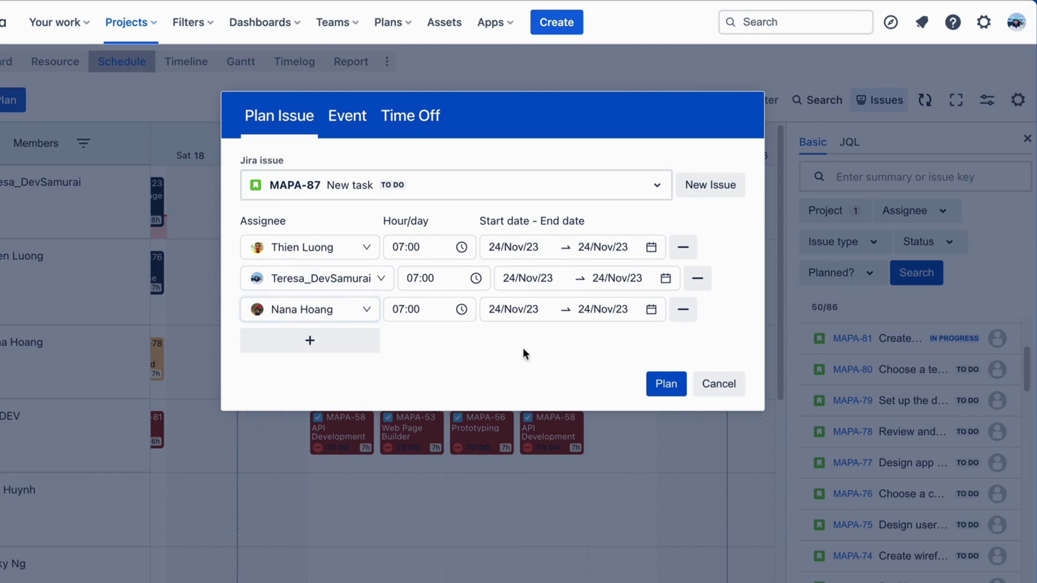
pyautogui.click(666, 384)
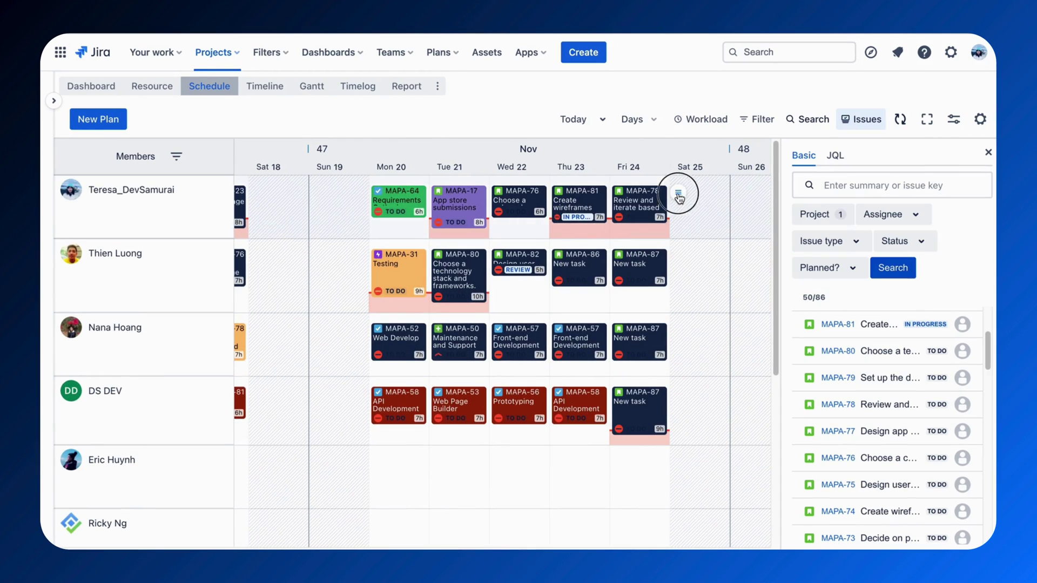
# Step: Colour MAPA-78 red, then jump-search 'new task' and move to the third of six matches
pyautogui.click(679, 197)
pyautogui.press('Escape')
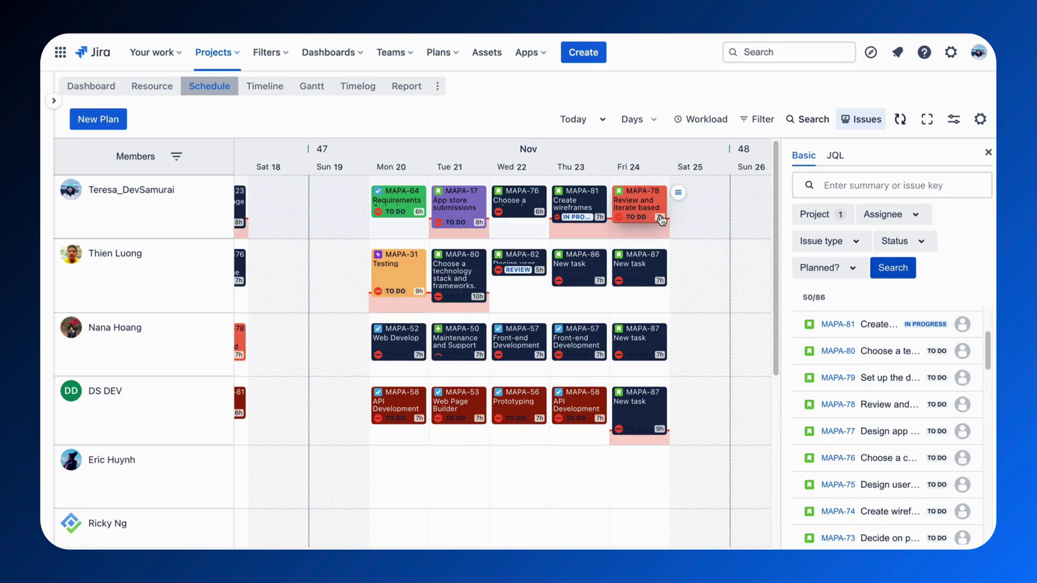
pyautogui.click(807, 120)
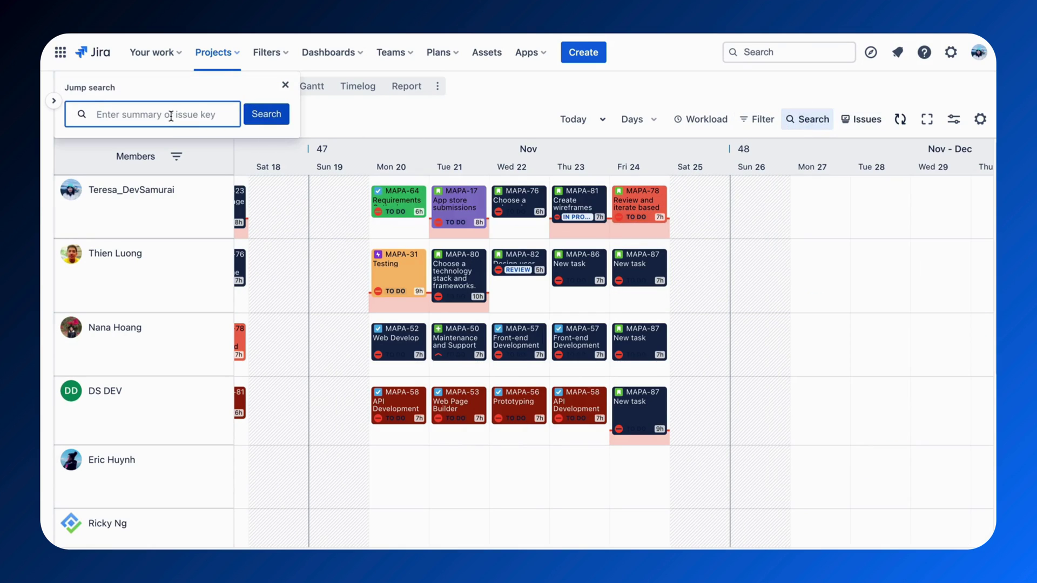
pyautogui.write('new task')
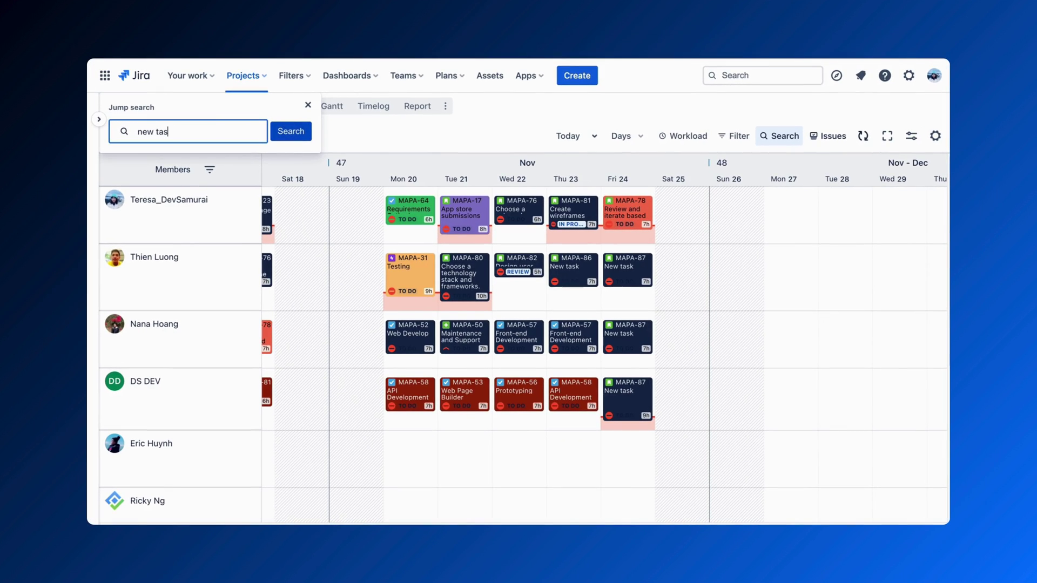
pyautogui.click(288, 131)
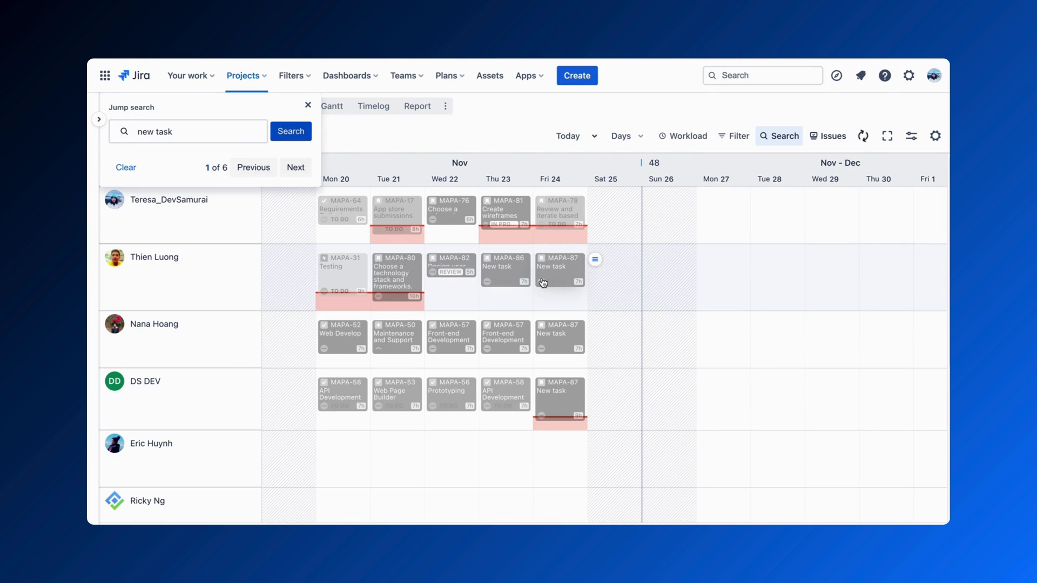
pyautogui.click(295, 167)
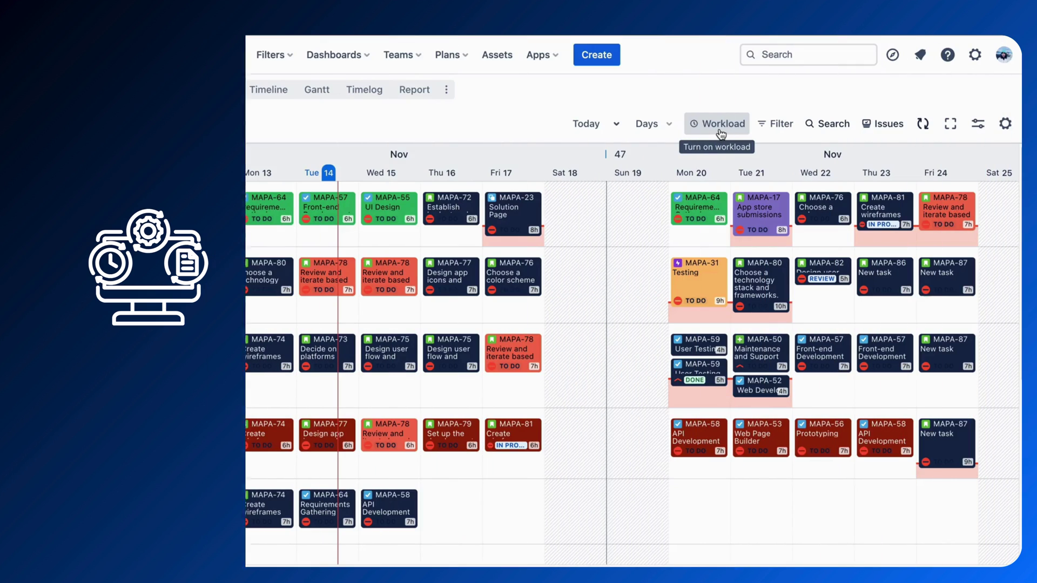
# Step: Show daily workload percentages and expand Teresa_DevSamurai's row into her tasks
pyautogui.click(721, 126)
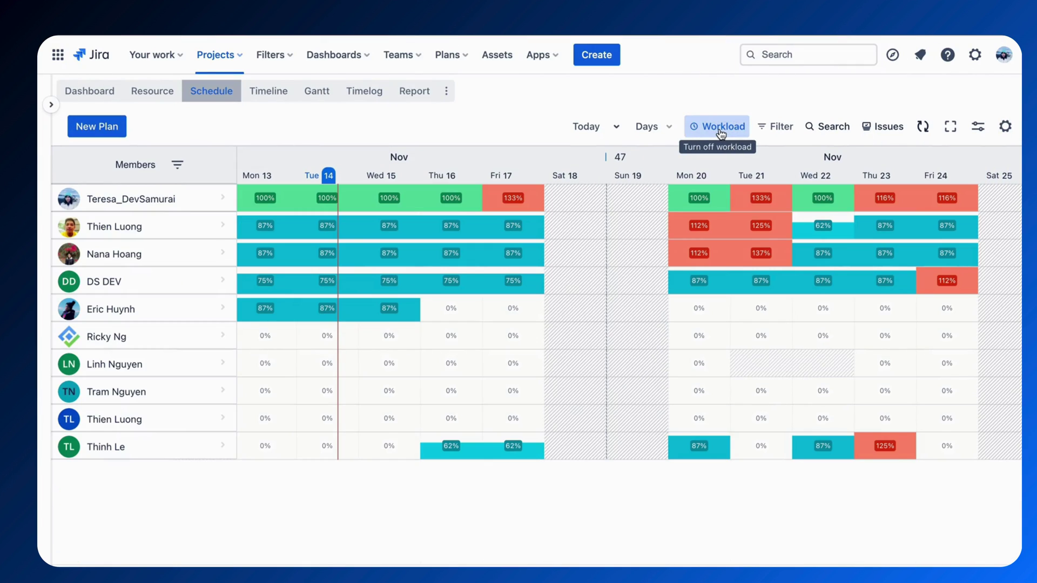
pyautogui.moveTo(51, 105)
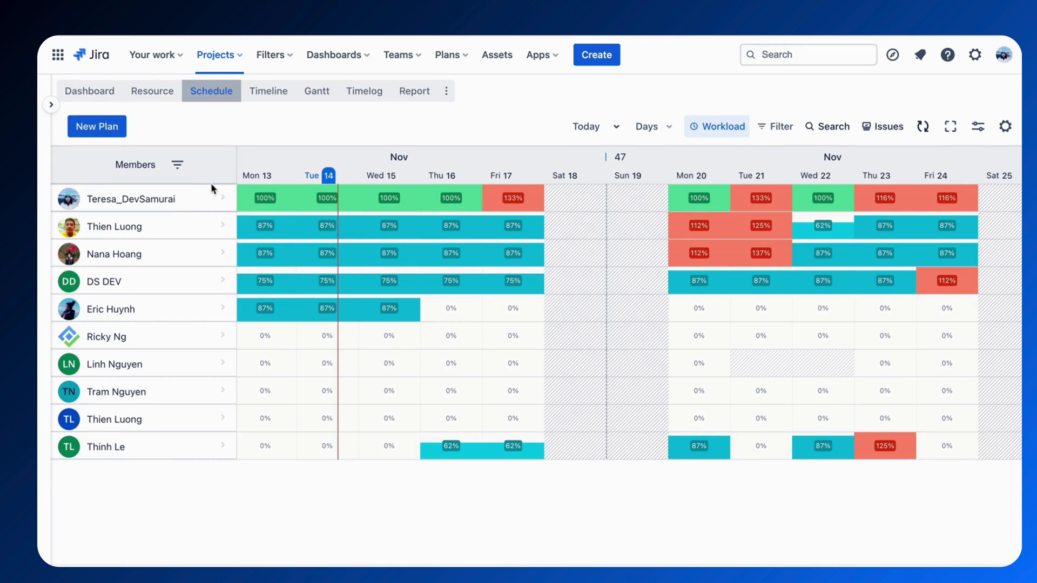
pyautogui.click(225, 199)
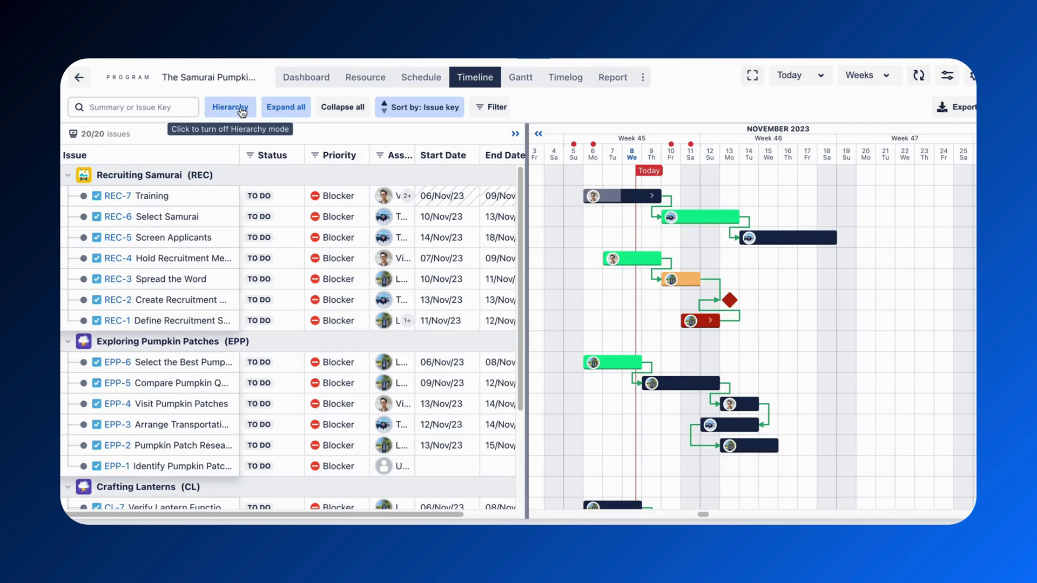
# Step: Collapse the REC, EPP and CL group rows in the timeline
pyautogui.click(69, 176)
pyautogui.click(70, 195)
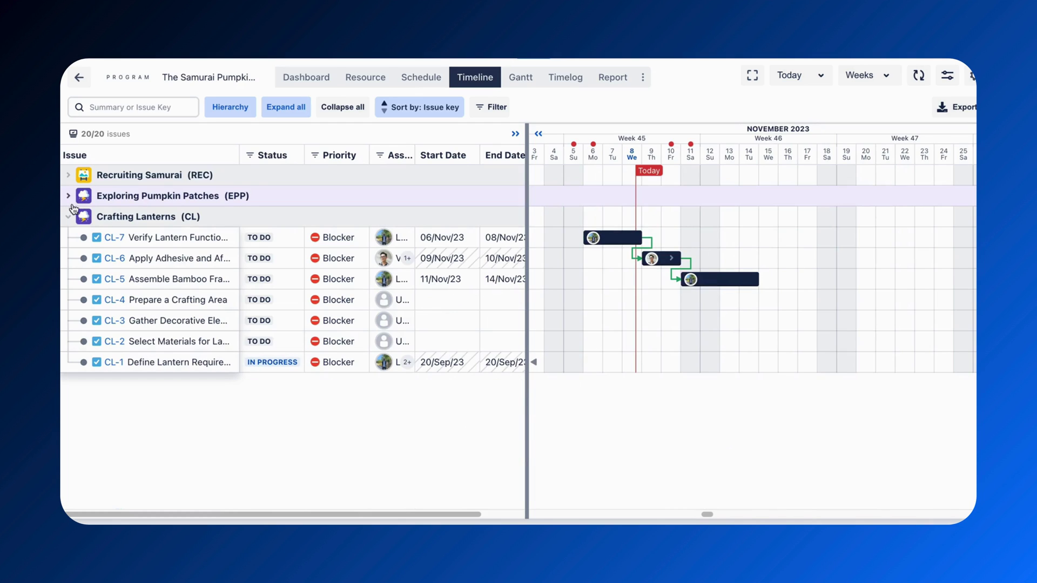
pyautogui.click(69, 217)
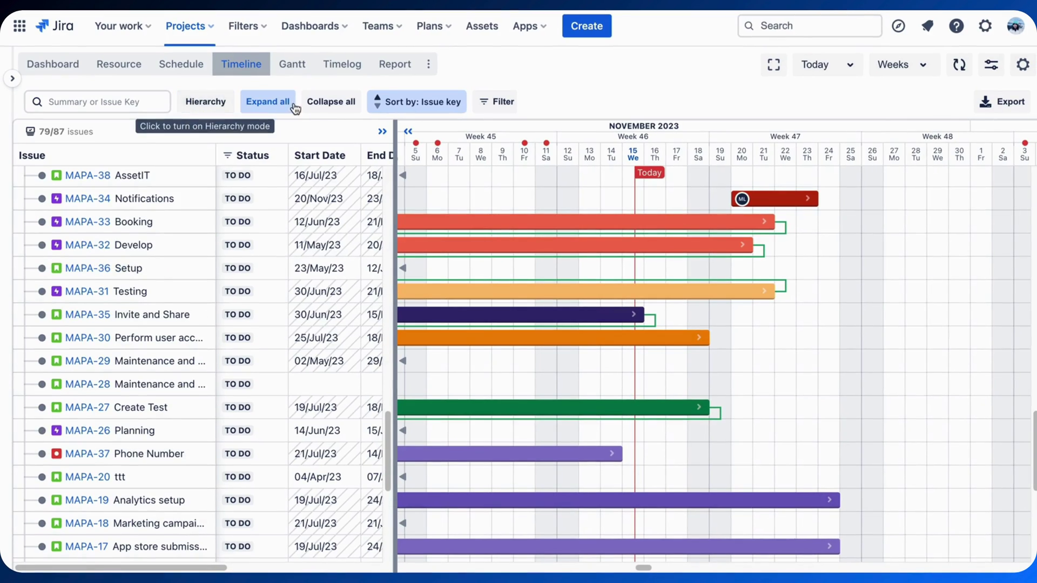
# Step: Collapse and re-expand all issues, then link MAPA-82 (REVIEW) to the orange MAPA-81 bar
pyautogui.click(397, 97)
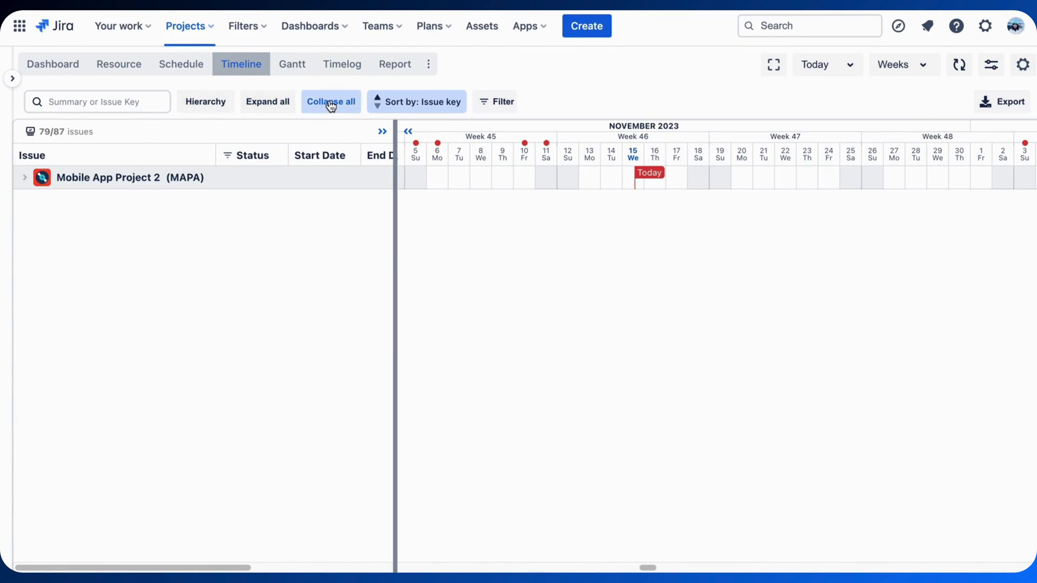
pyautogui.click(268, 101)
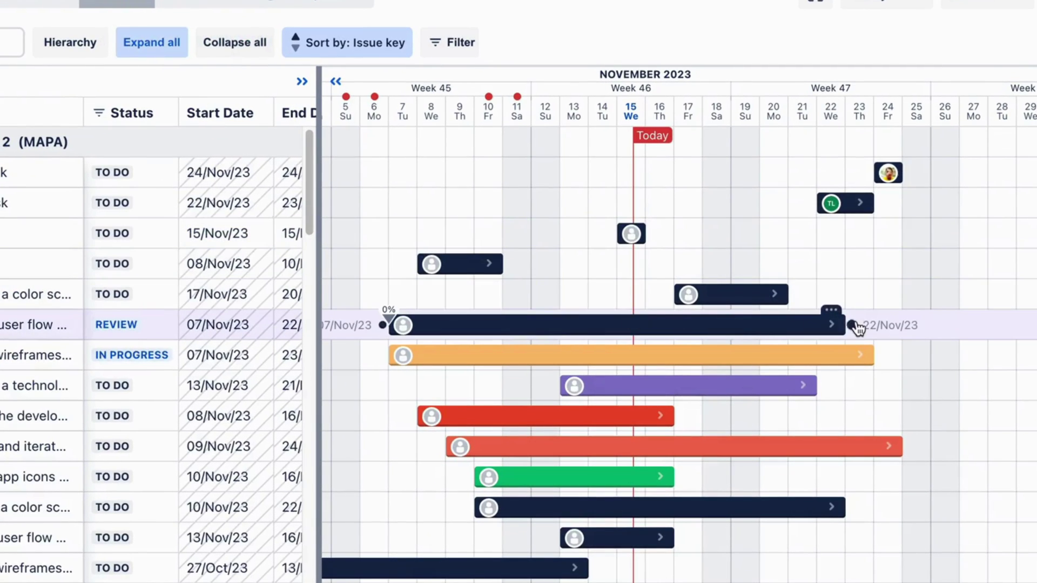
pyautogui.moveTo(616, 324)
pyautogui.moveTo(853, 326); pyautogui.dragTo(413, 350)
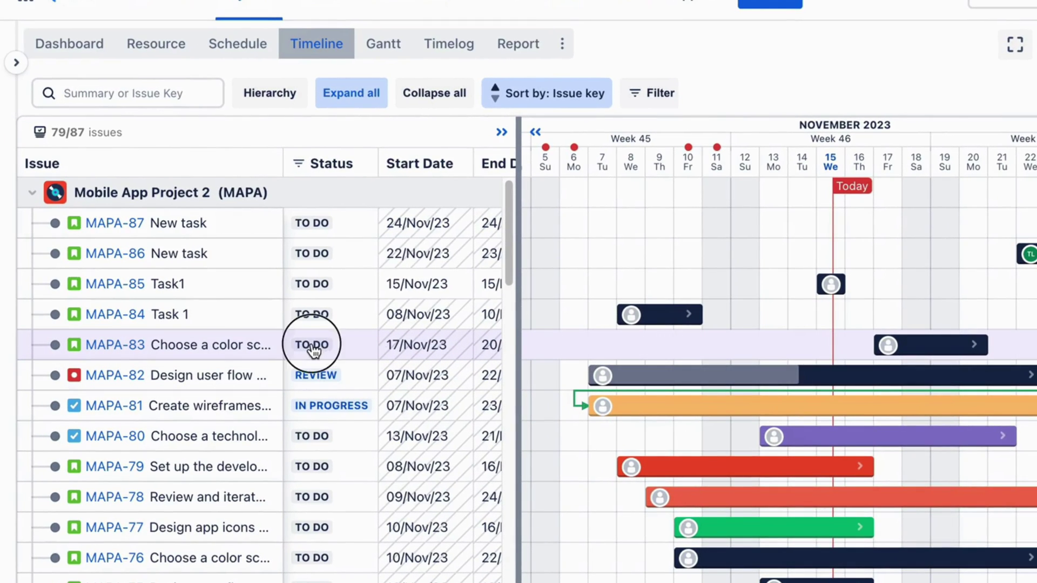
# Step: Set MAPA-83 to IN PROGRESS and widen the table to show End Date, Priority and Assignee
pyautogui.click(313, 346)
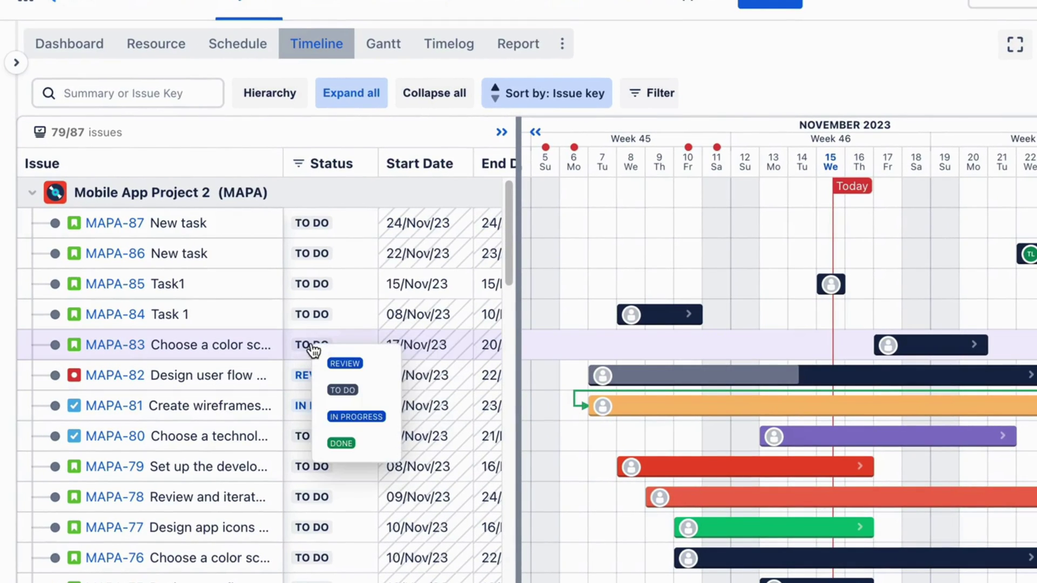
pyautogui.click(357, 417)
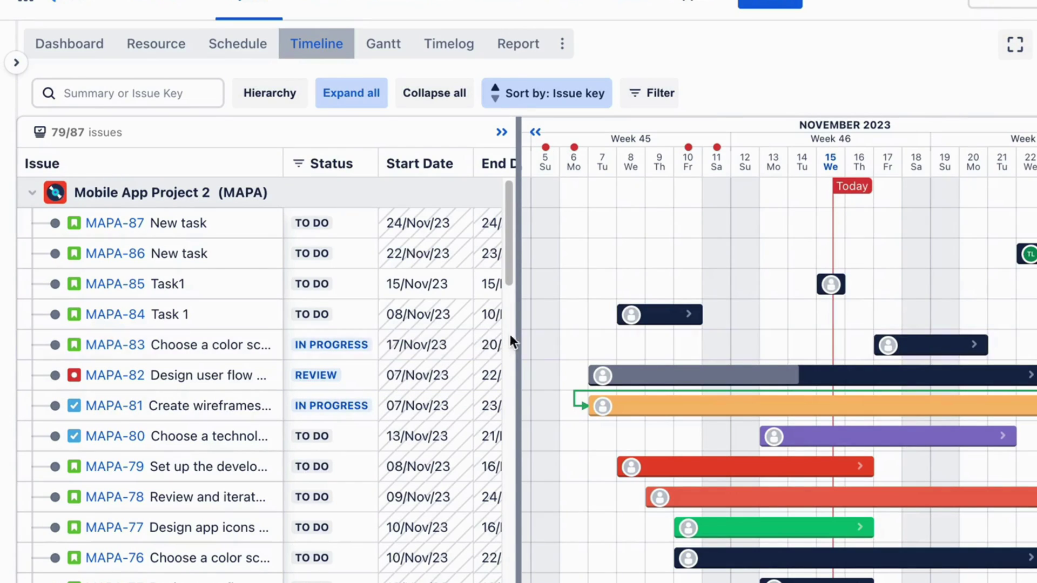
pyautogui.moveTo(519, 331); pyautogui.dragTo(752, 330)
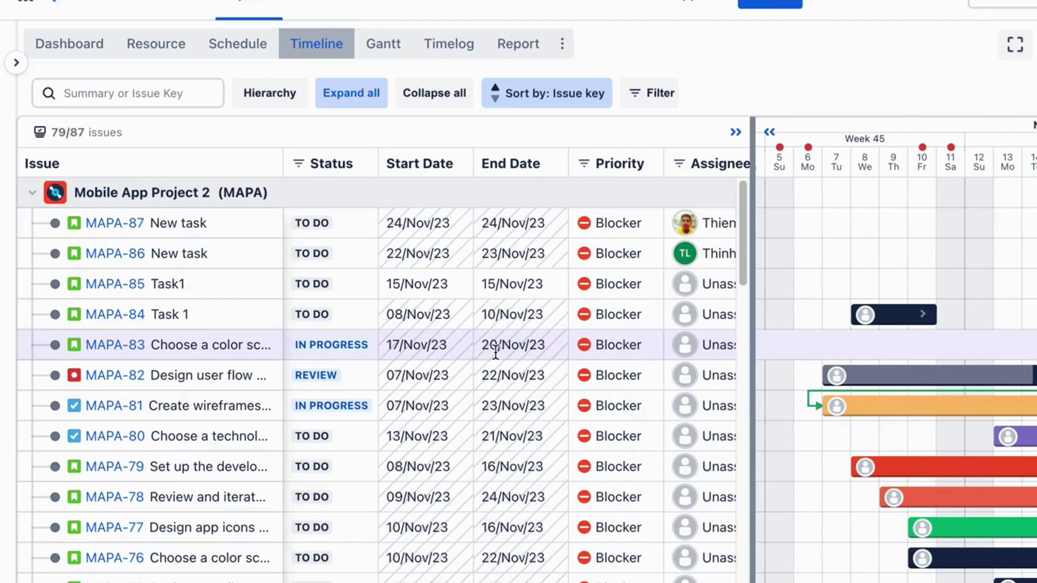
pyautogui.click(616, 344)
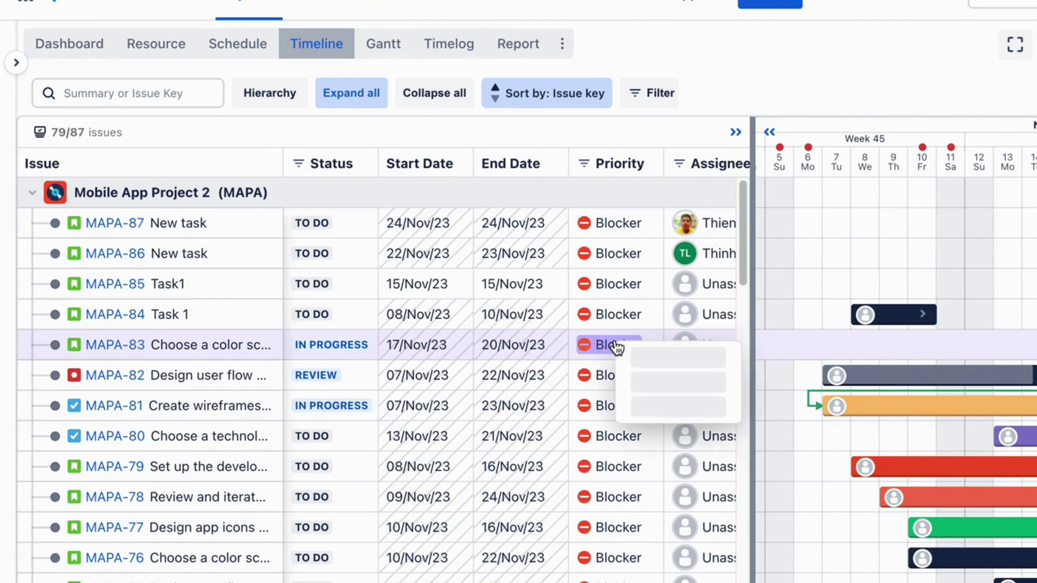
pyautogui.click(661, 363)
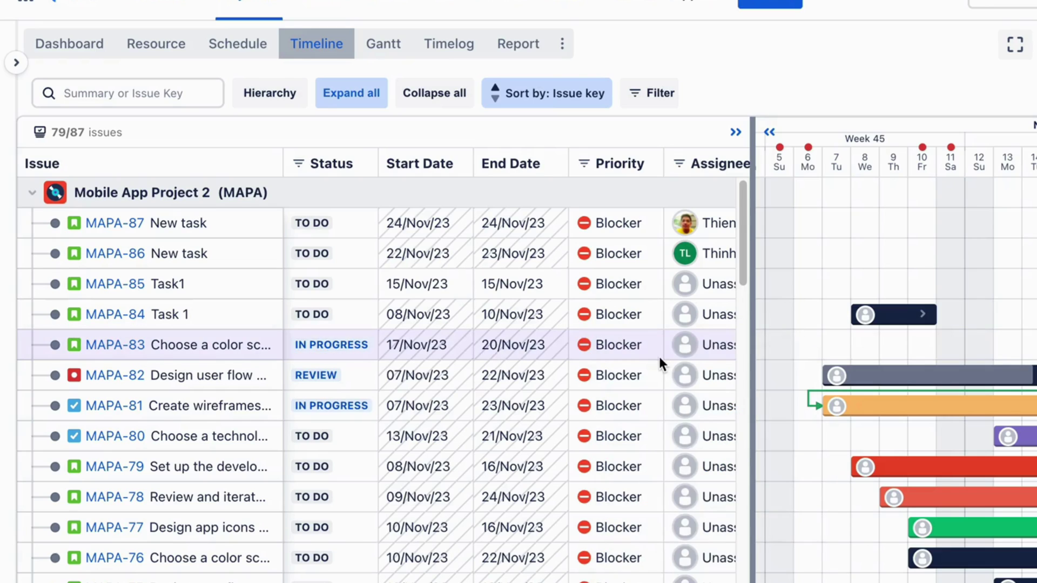
pyautogui.click(709, 351)
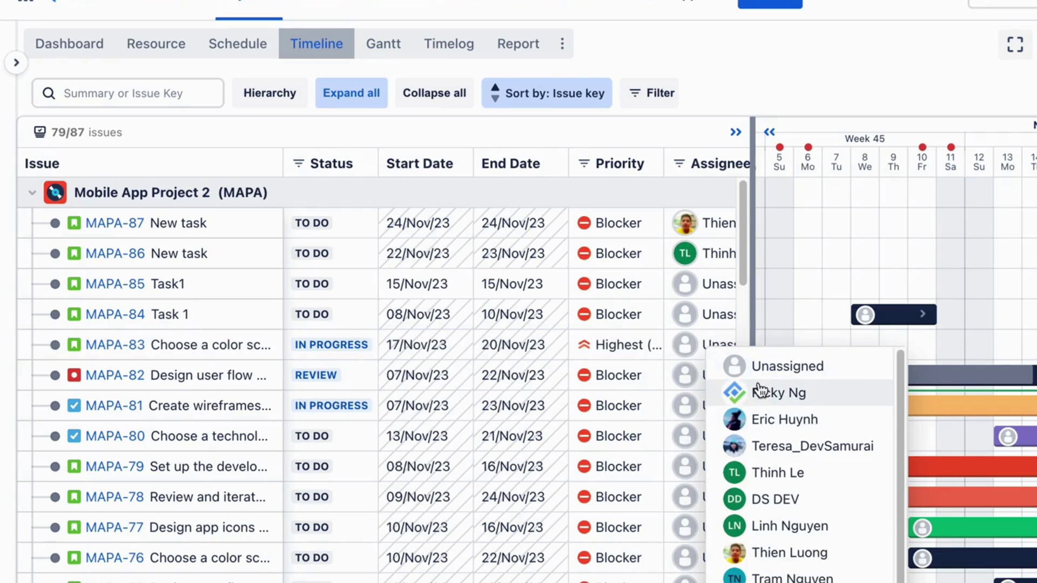
pyautogui.click(759, 386)
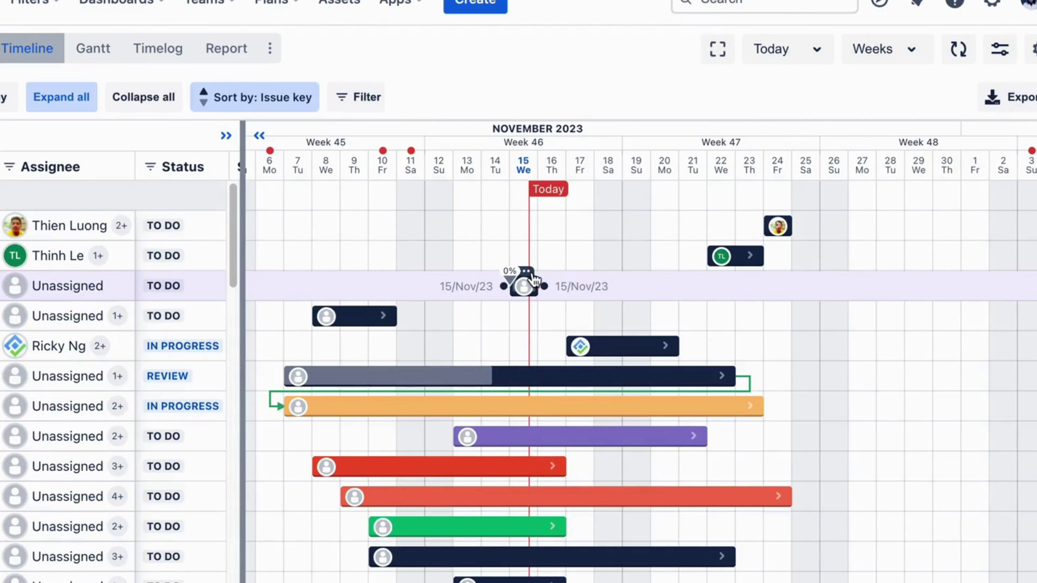
# Step: Convert MAPA-85, the one-day task on 15 Nov, into a milestone
pyautogui.rightClick(527, 284)
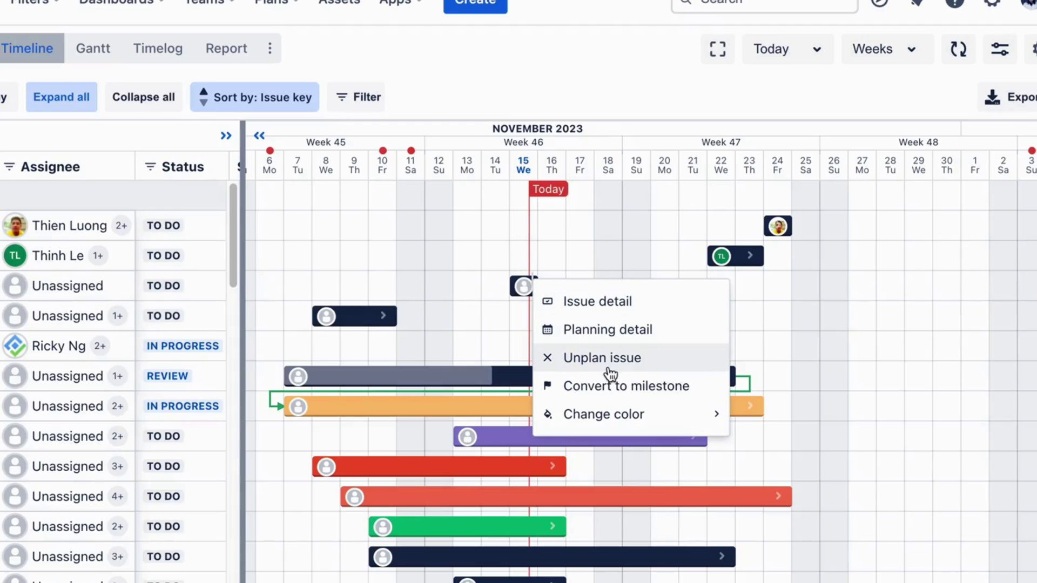
pyautogui.click(720, 401)
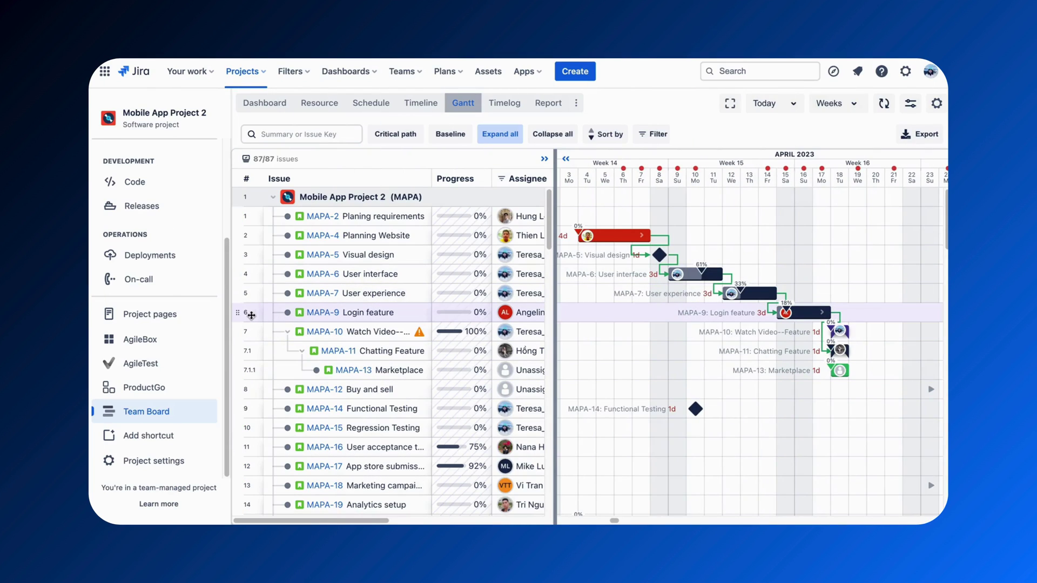
# Step: Nest MAPA-9 under MAPA-7 and MAPA-6 under MAPA-5, extend MAPA-6 to about 14 Apr, and remove the MAPA-5→MAPA-6 link
pyautogui.moveTo(283, 320); pyautogui.dragTo(280, 298)
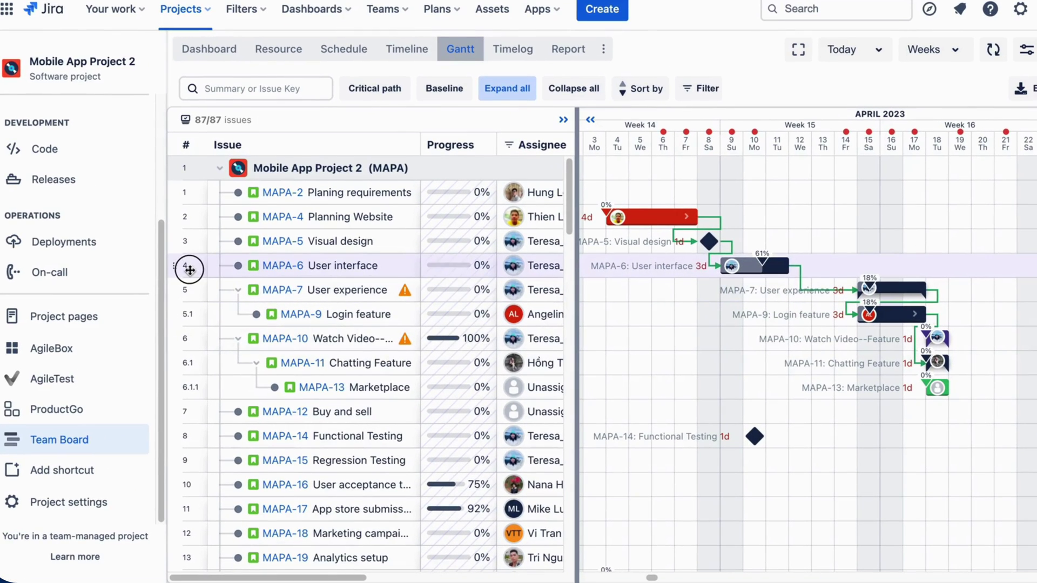
pyautogui.moveTo(189, 268); pyautogui.dragTo(315, 275)
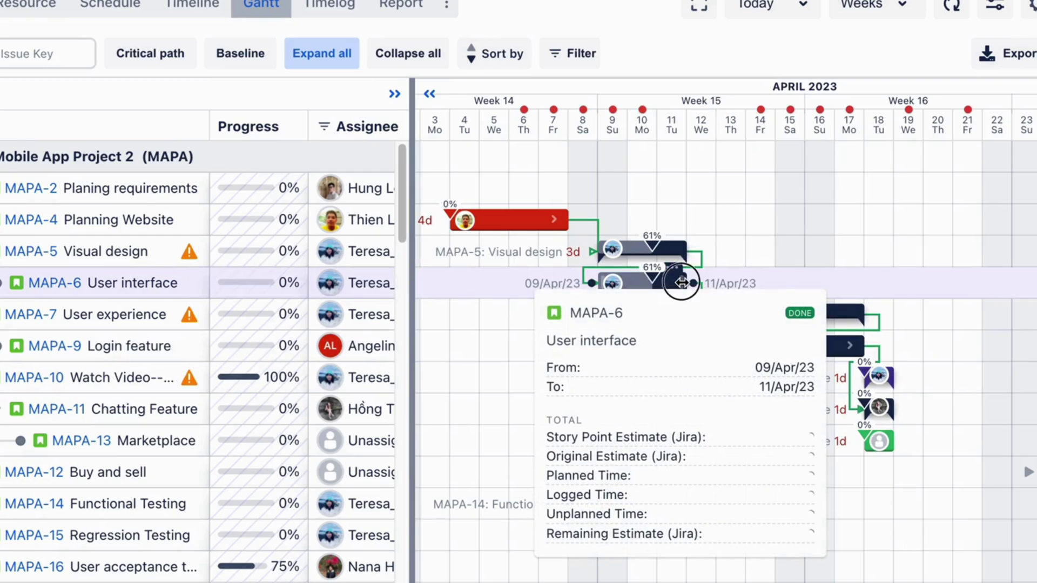
pyautogui.moveTo(685, 283); pyautogui.dragTo(773, 283)
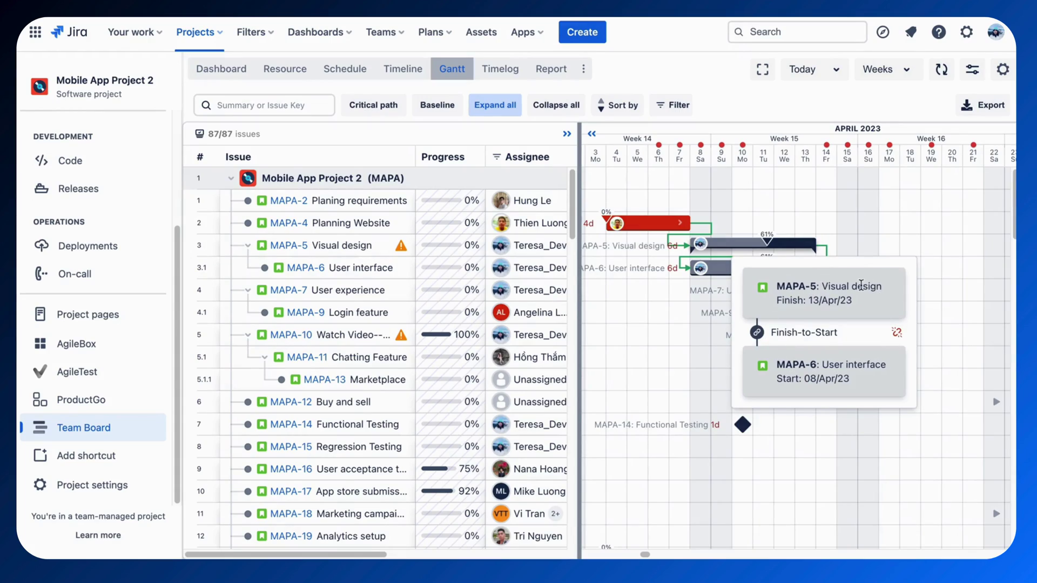
pyautogui.click(897, 332)
pyautogui.click(706, 179)
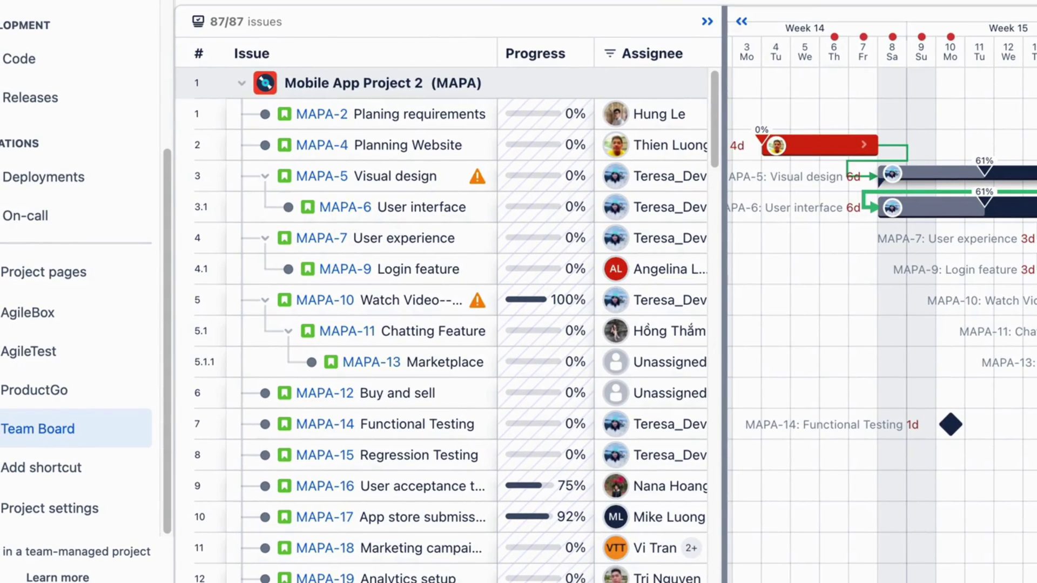
pyautogui.moveTo(389, 238)
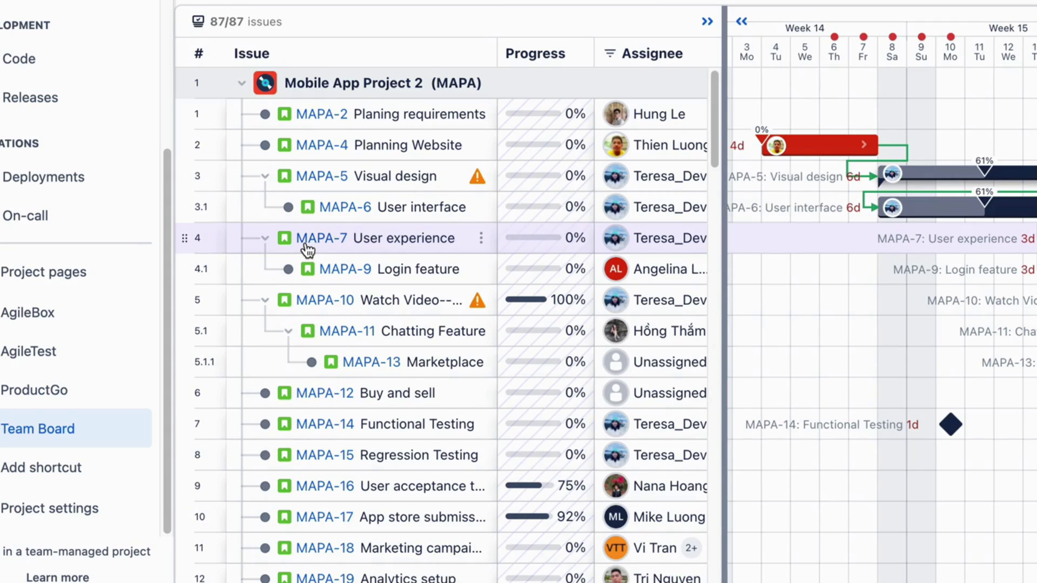
# Step: Create MAPA-88 above MAPA-7 for 10–14 Apr and mark it about 42% complete
pyautogui.rightClick(306, 243)
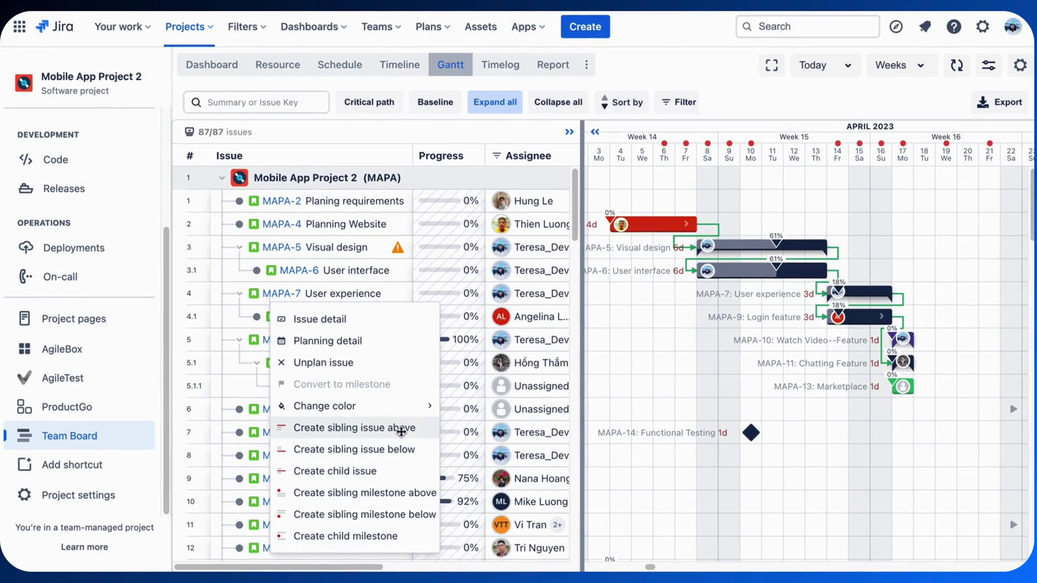
pyautogui.click(401, 429)
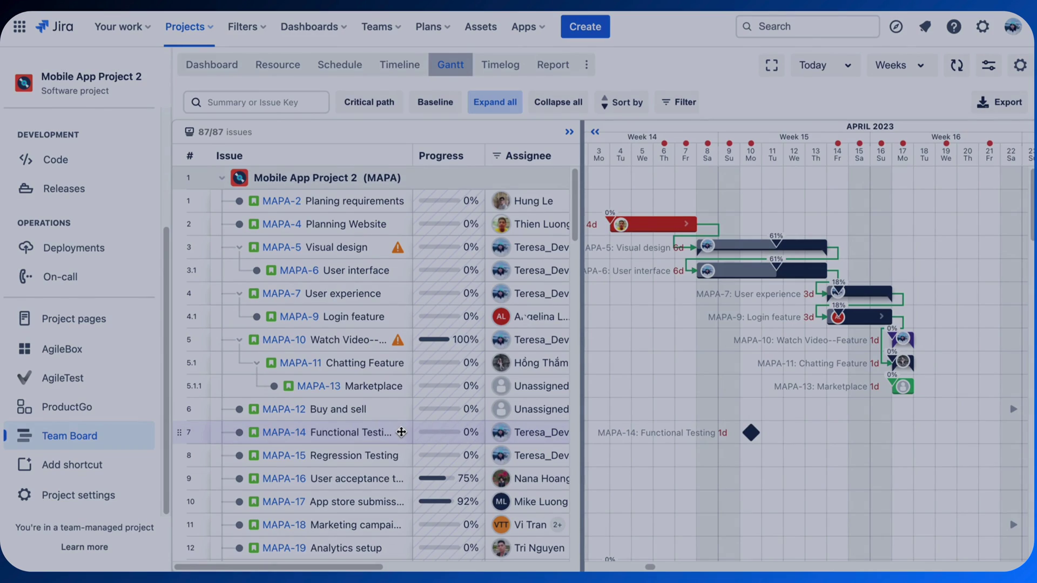
pyautogui.moveTo(798, 294)
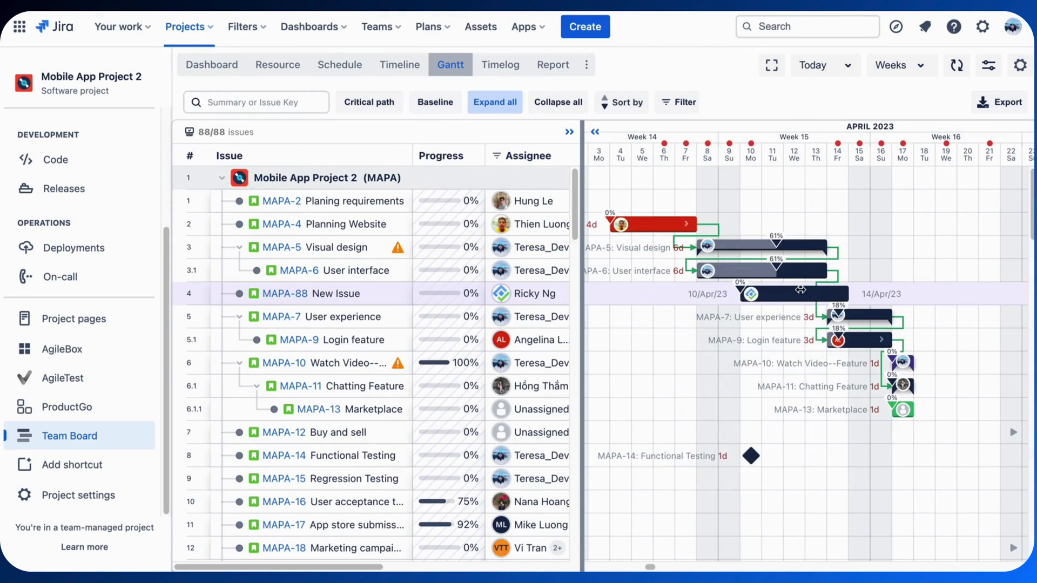
pyautogui.moveTo(740, 289); pyautogui.dragTo(784, 289)
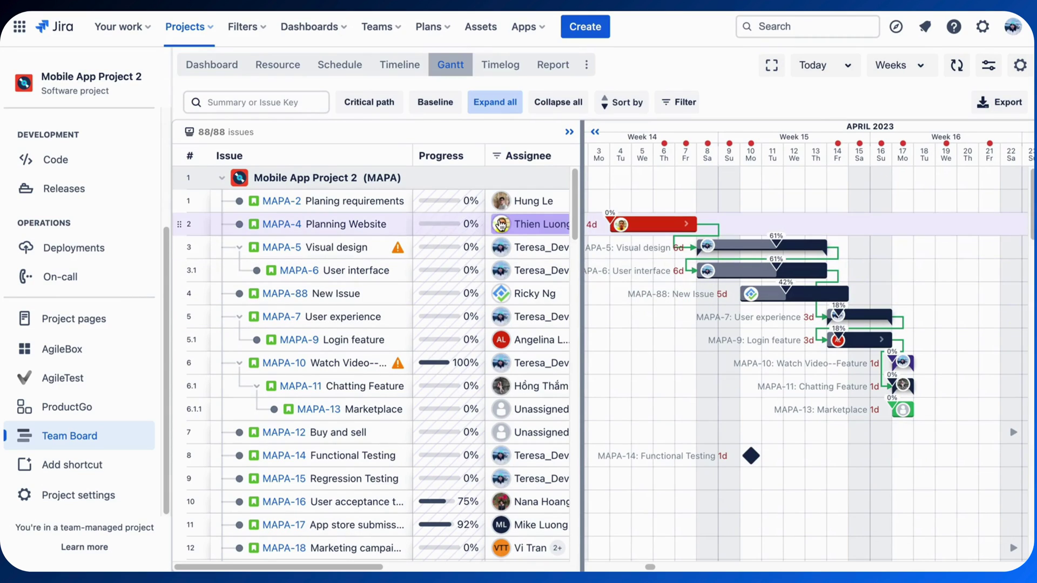
# Step: Save and display a baseline named 'New Baseline', then move MAPA-4 two days later
pyautogui.click(435, 102)
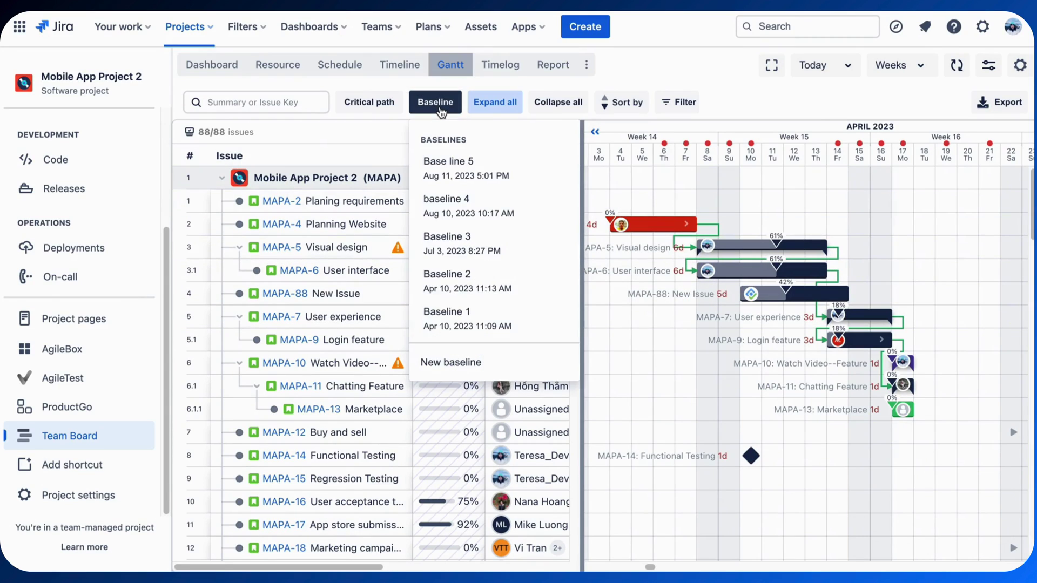
pyautogui.click(450, 363)
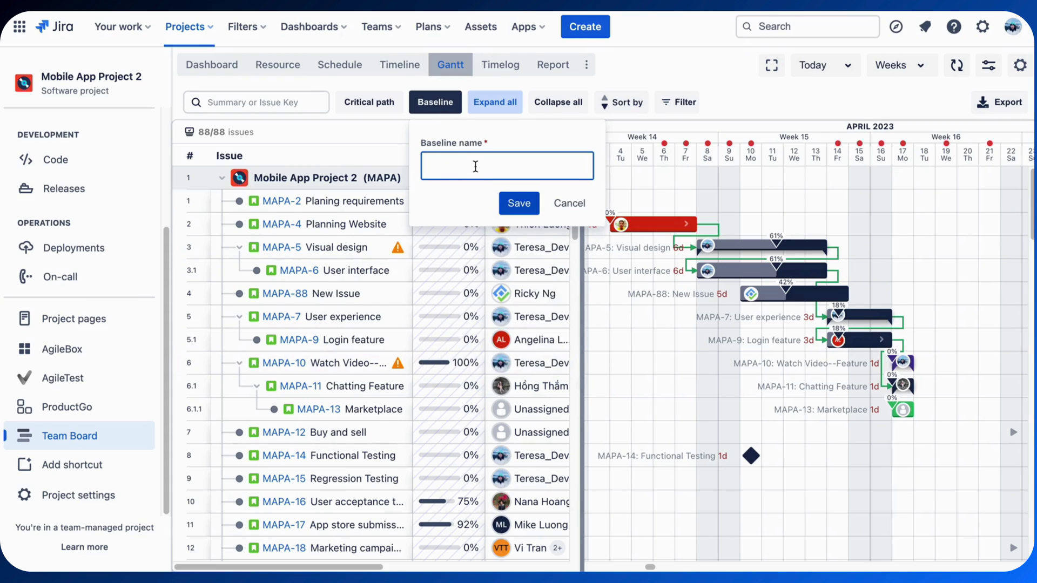
pyautogui.write('N')
pyautogui.write('ew Baseline')
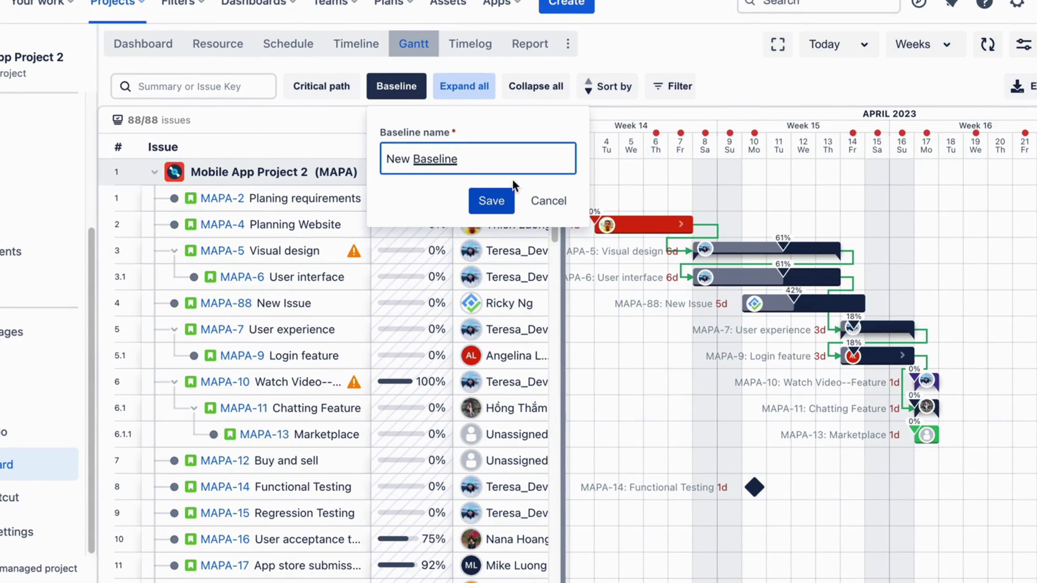
pyautogui.click(492, 201)
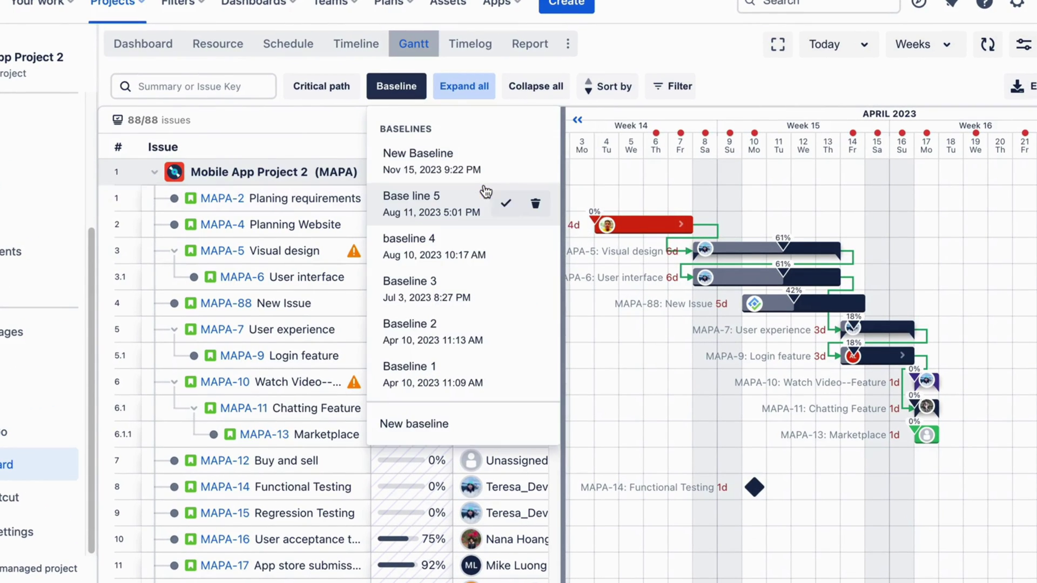
pyautogui.click(507, 166)
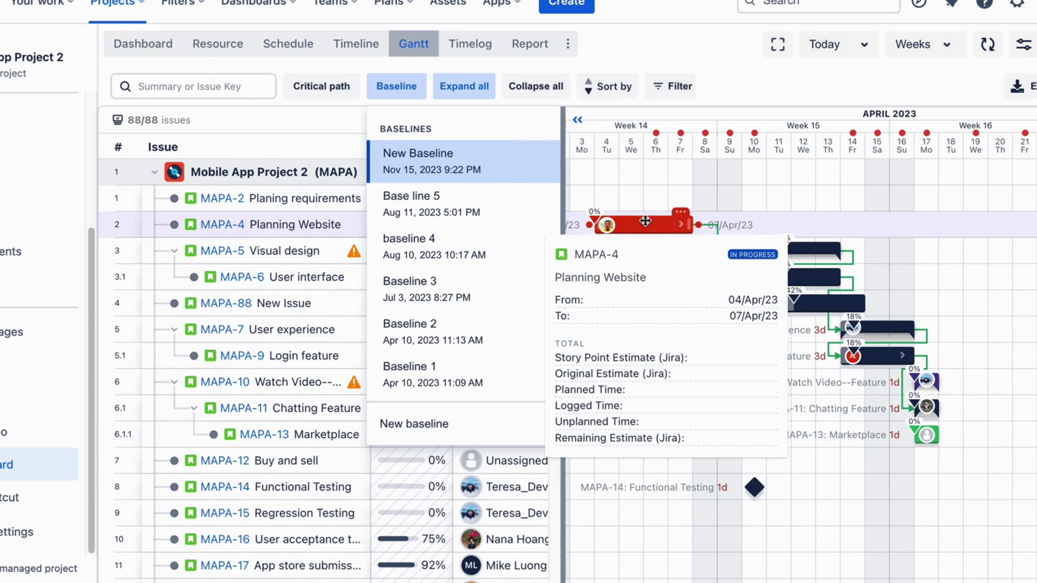
pyautogui.moveTo(645, 223); pyautogui.dragTo(695, 225)
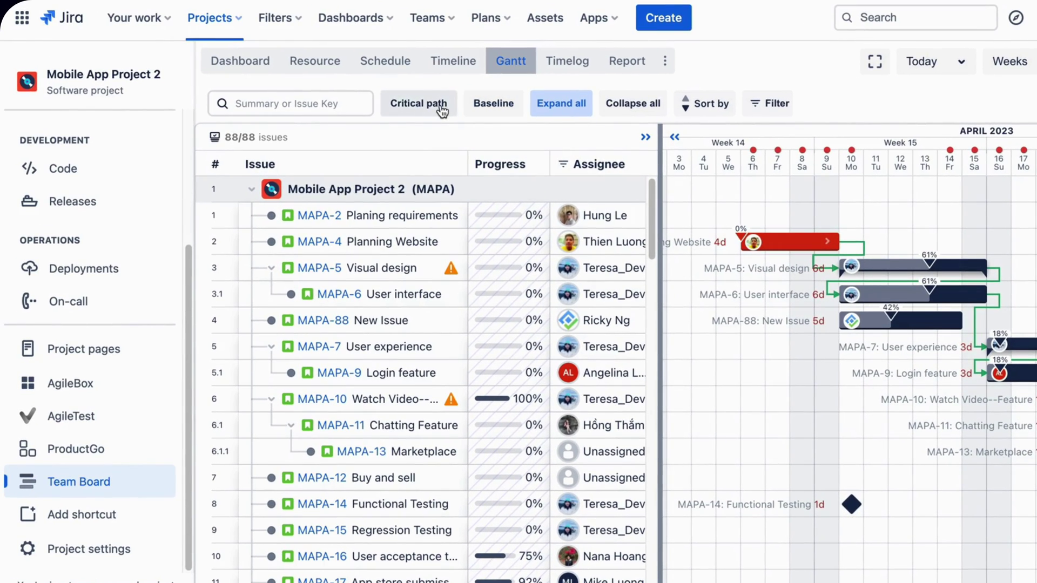
# Step: Highlight the project's critical path, then turn the highlighting back off
pyautogui.click(321, 87)
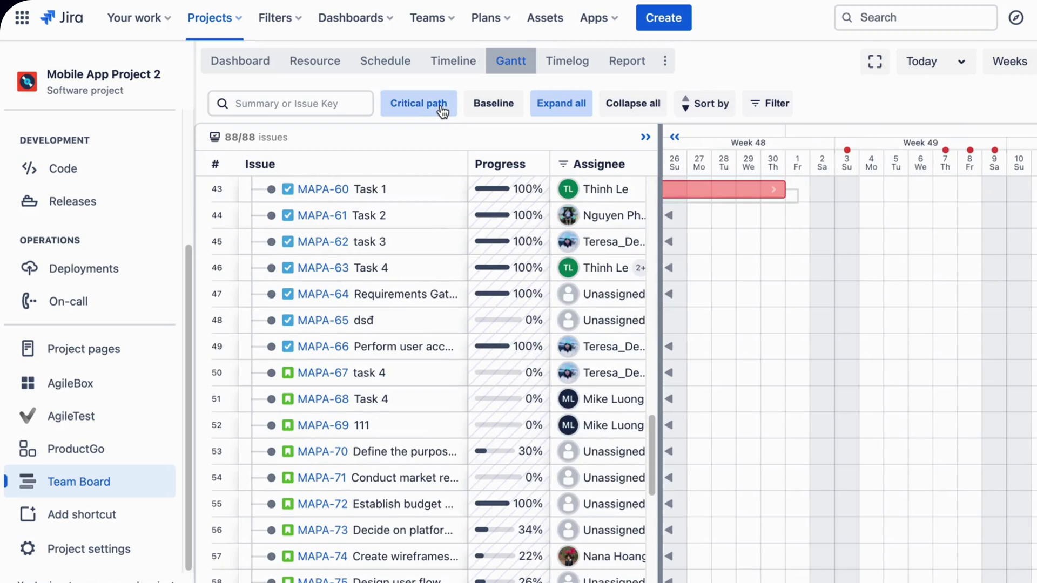
pyautogui.hscroll(-10, 759, 417)
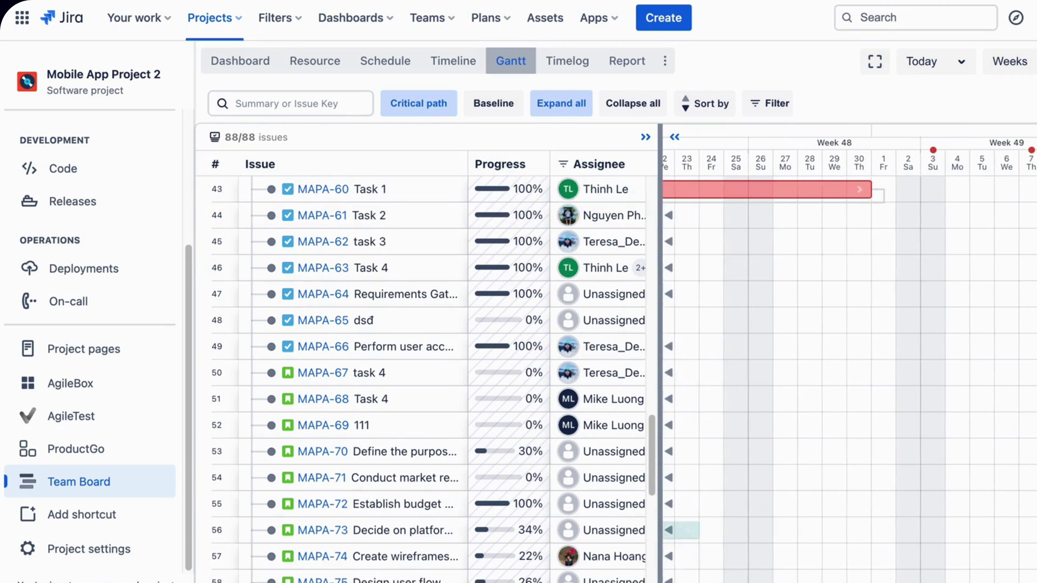
pyautogui.hscroll(-15, 810, 364)
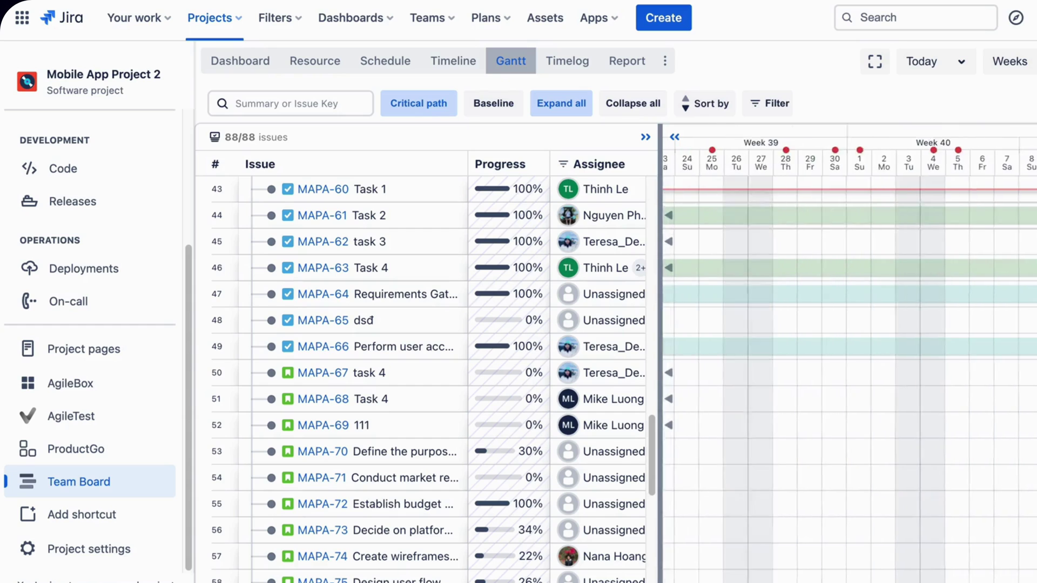
pyautogui.hscroll(8, 960, 485)
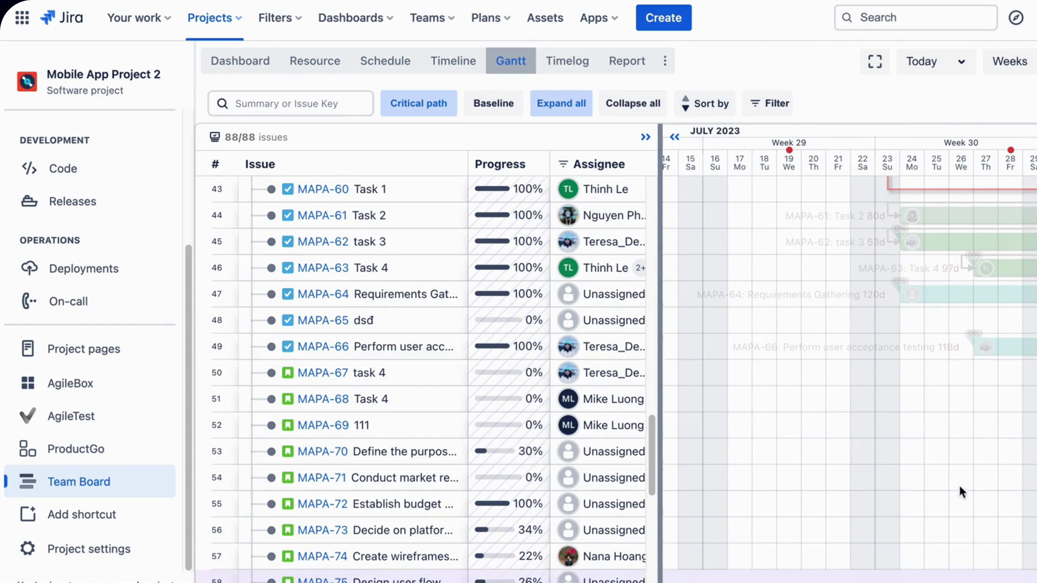
pyautogui.scroll(5, 971, 302)
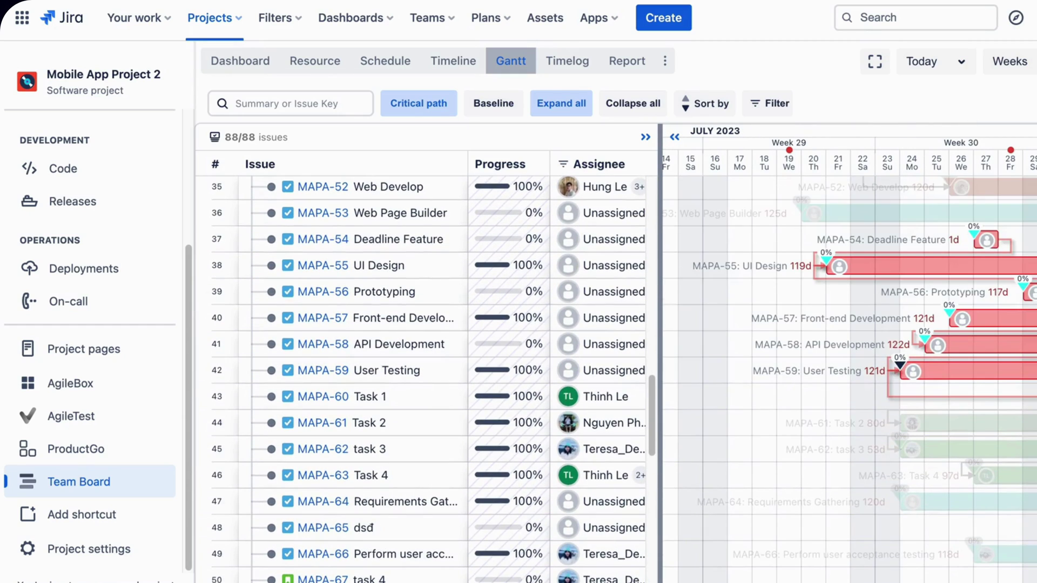
pyautogui.hscroll(3, 810, 324)
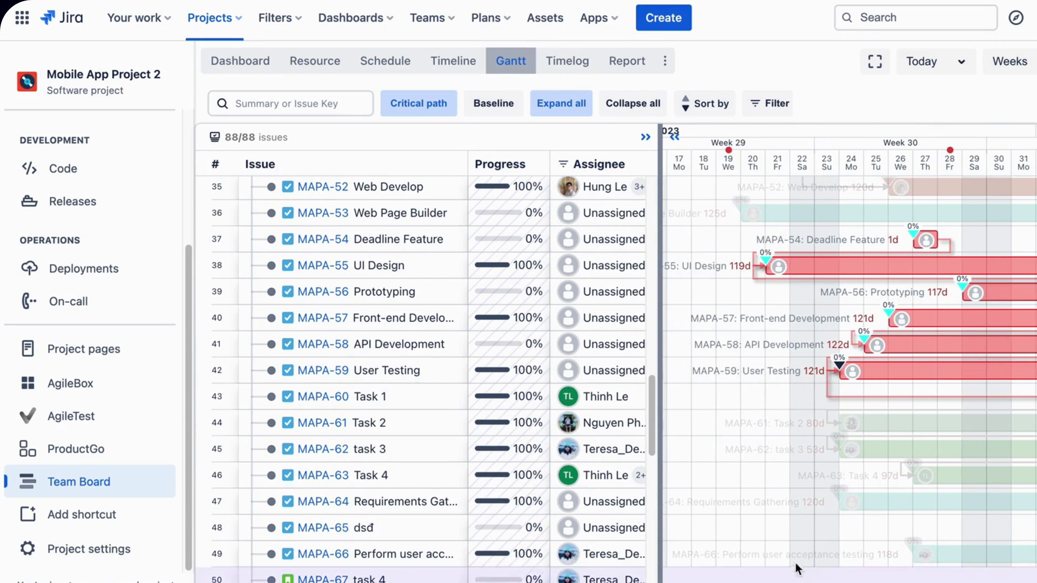
pyautogui.click(430, 111)
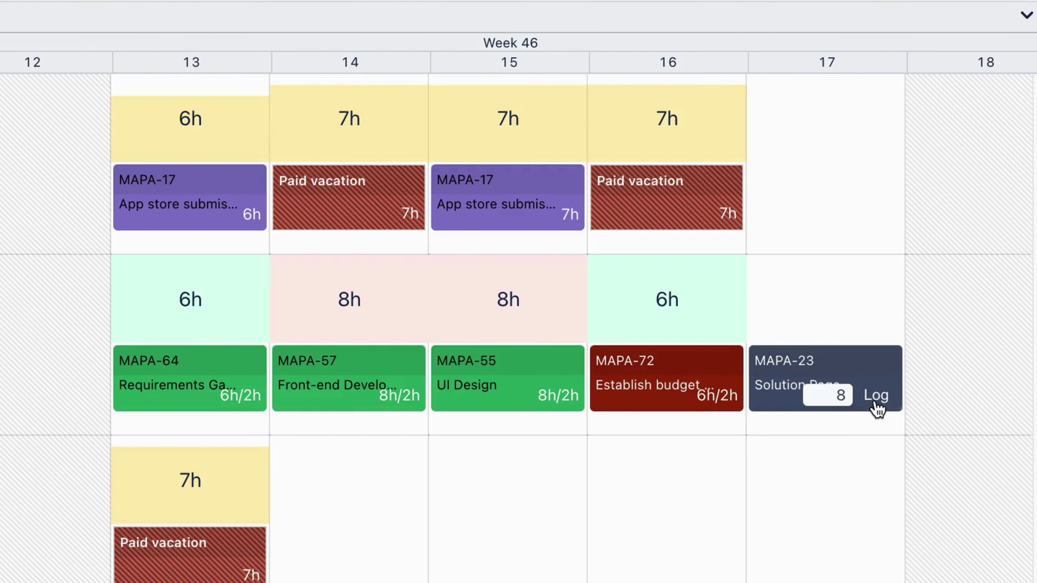
# Step: Log 8h on MAPA-23 for the 17th and add a 7h Unpaid vacation time off on 14 Nov
pyautogui.click(877, 399)
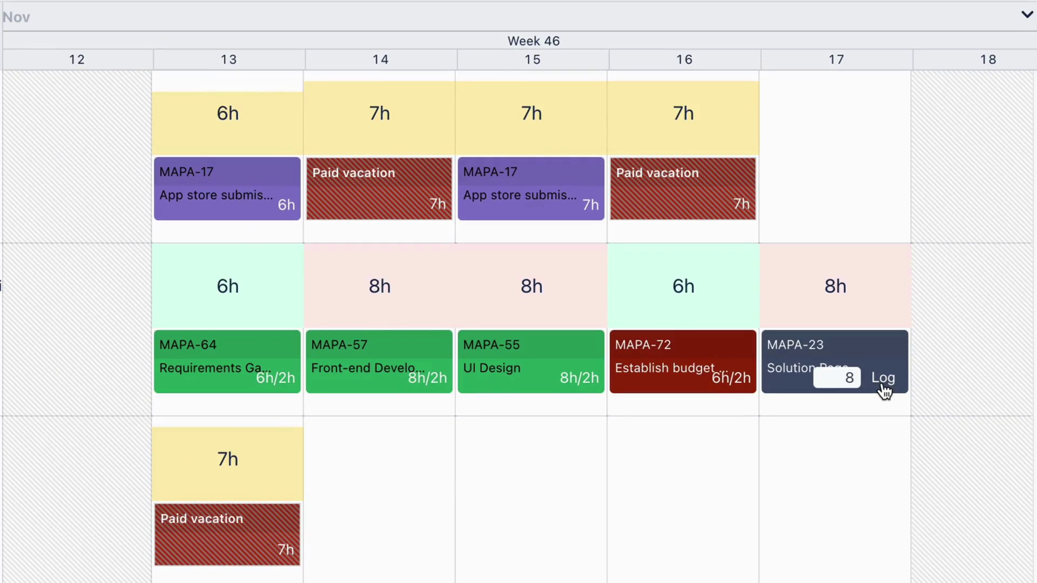
pyautogui.click(404, 477)
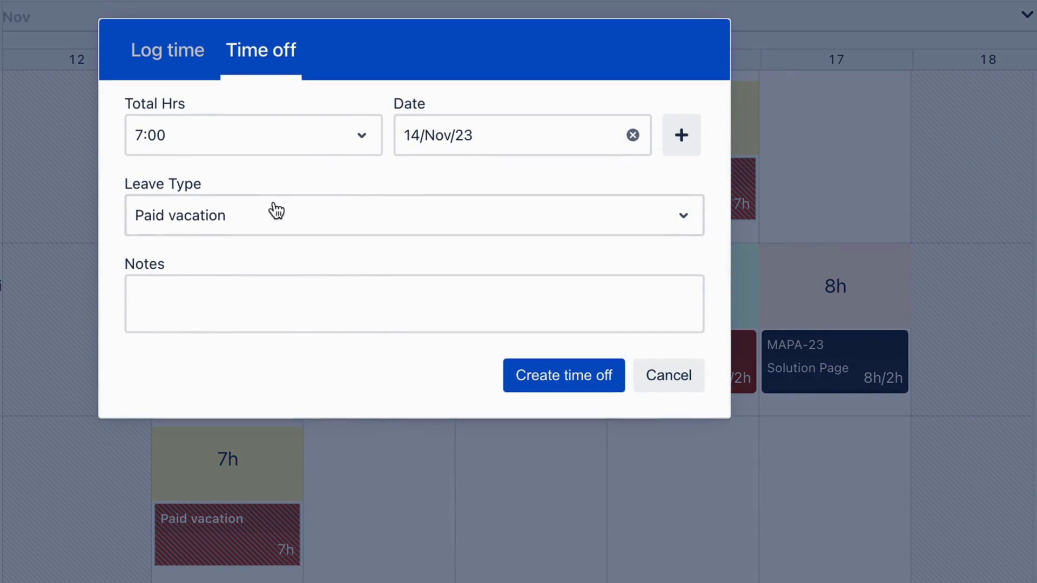
pyautogui.click(198, 136)
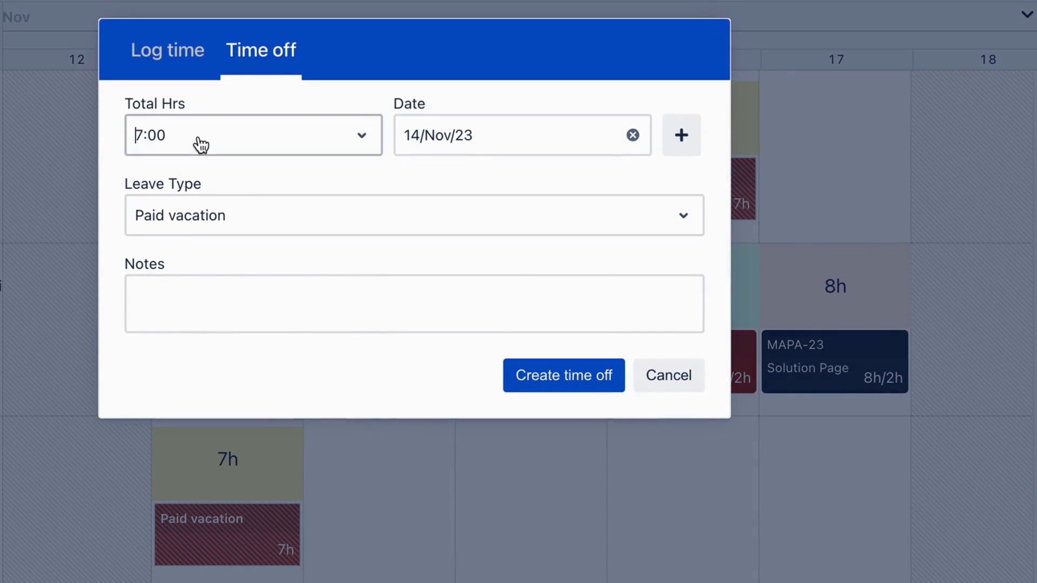
pyautogui.click(324, 216)
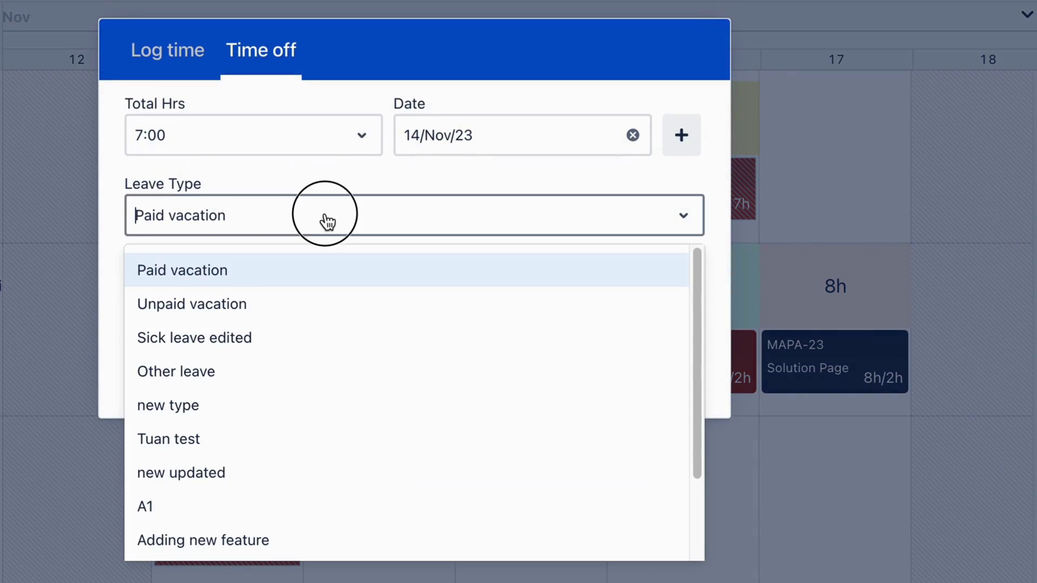
pyautogui.click(322, 304)
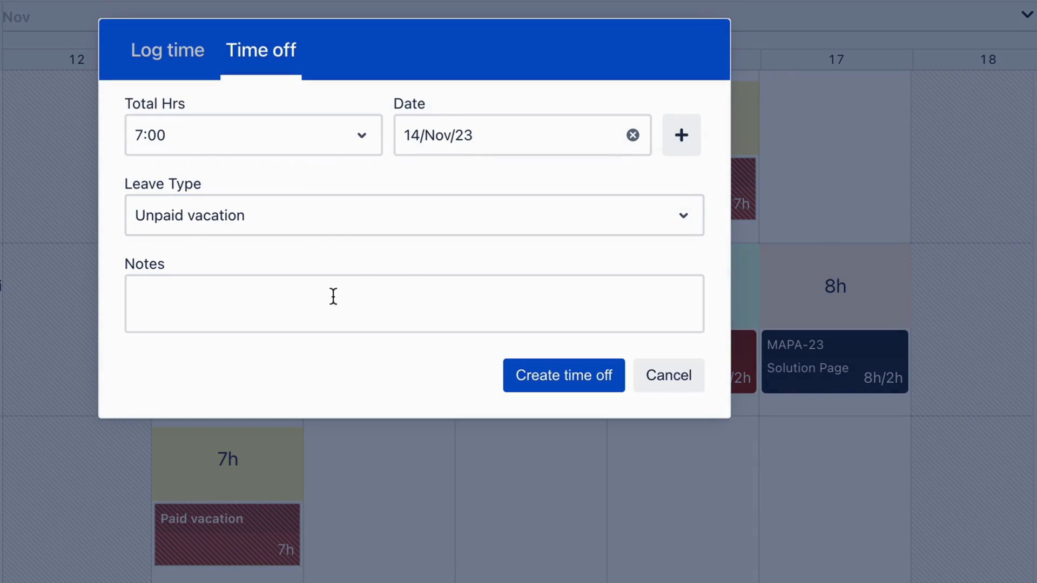
pyautogui.click(554, 375)
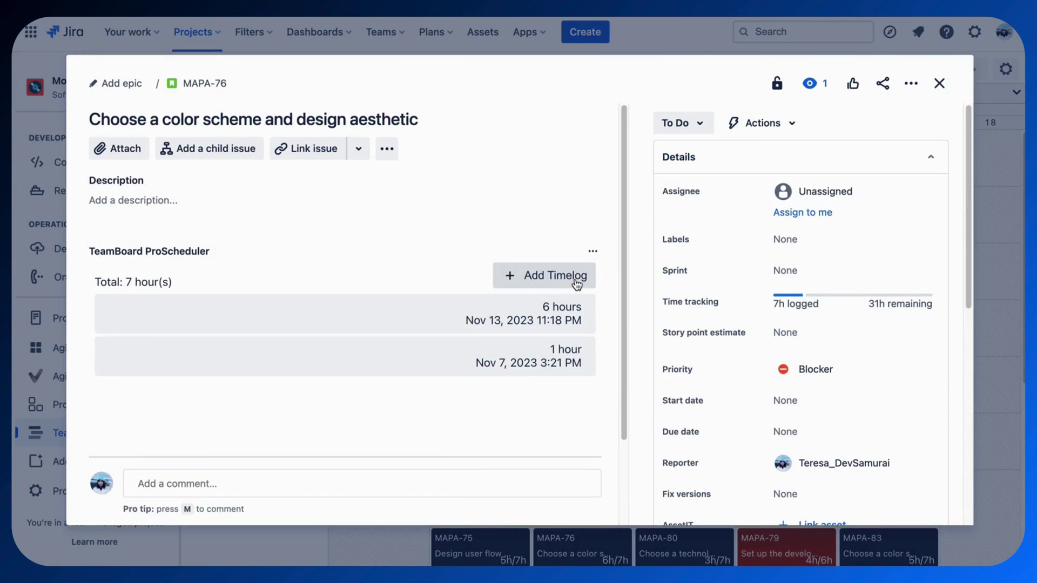
# Step: Log 2h of spent time against MAPA-76 for 2023-11-15
pyautogui.click(578, 282)
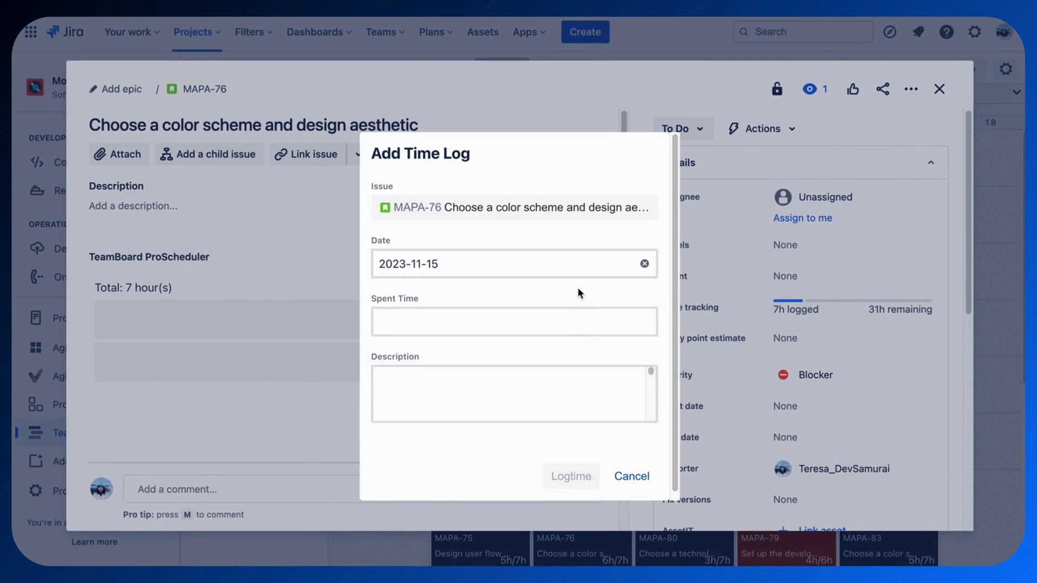
pyautogui.click(439, 319)
pyautogui.write('2')
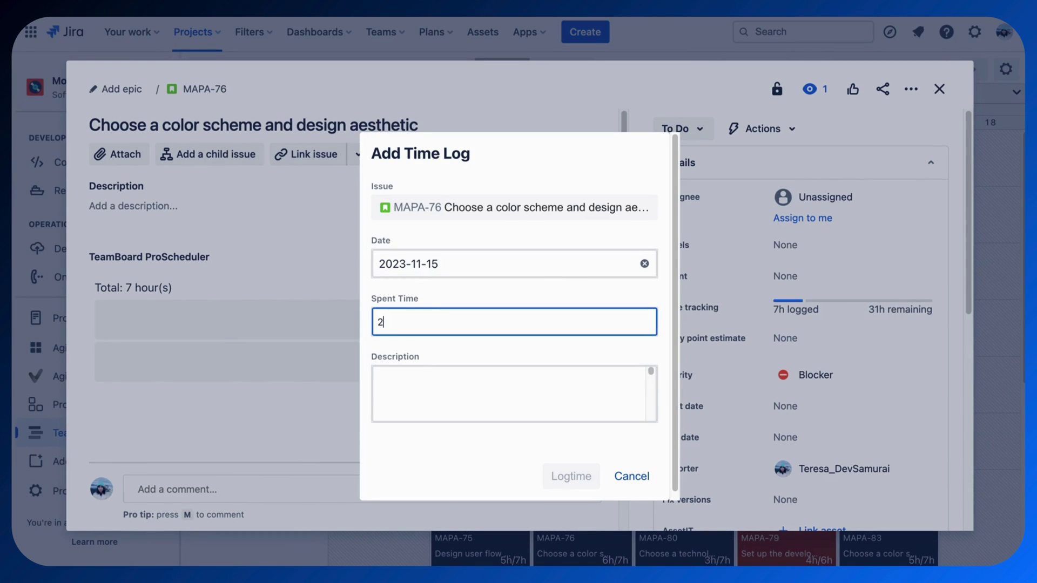
pyautogui.write('h')
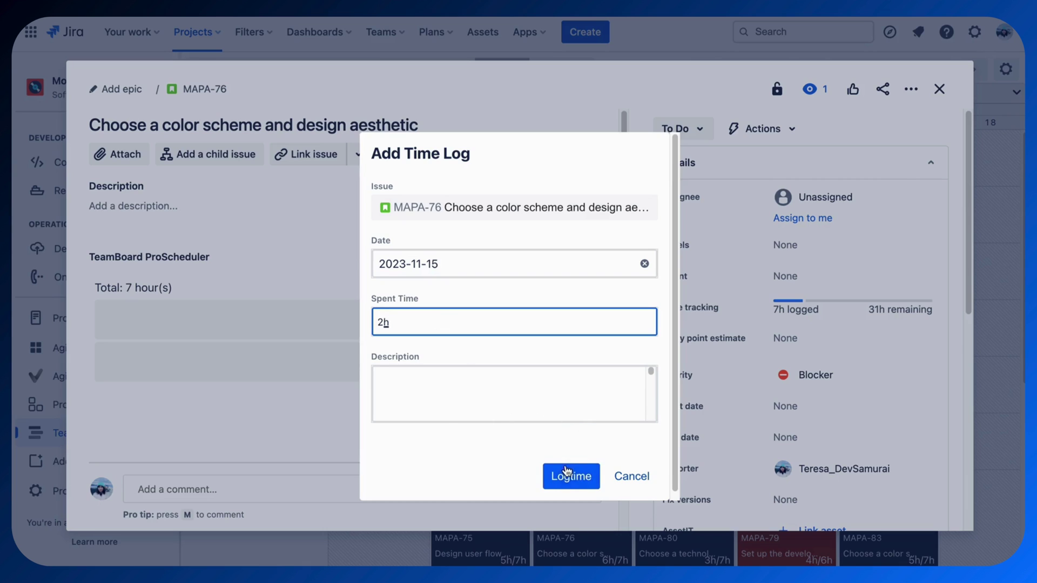
pyautogui.click(568, 477)
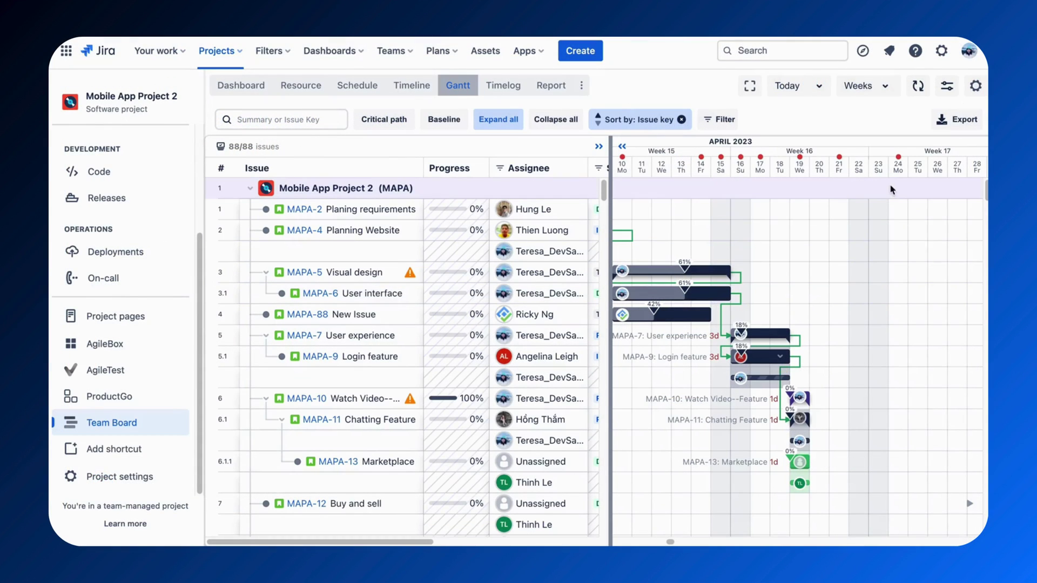
# Step: Open Board Settings > Features from the gear at the board's top right
pyautogui.click(975, 86)
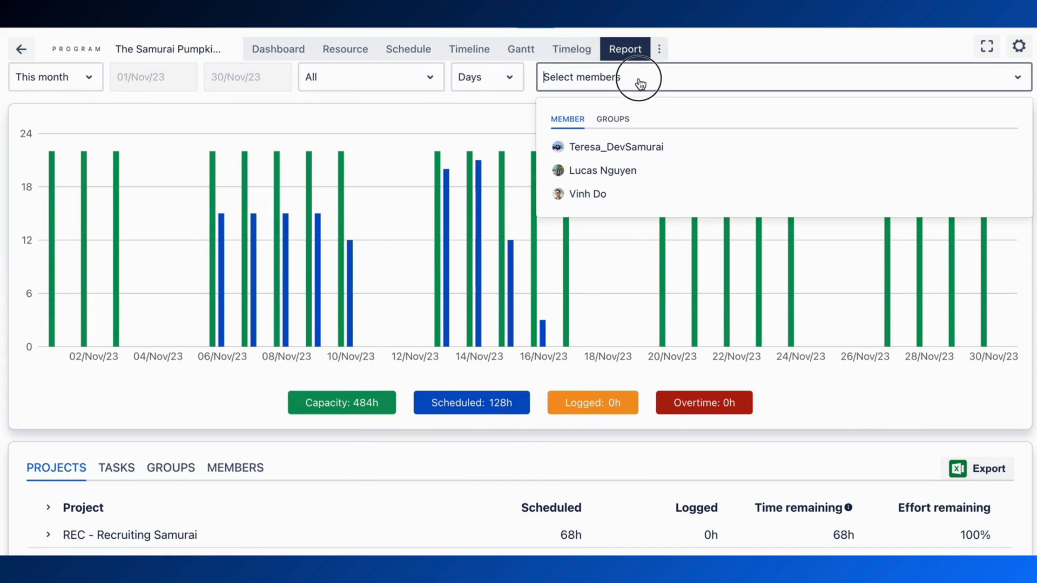
# Step: Filter the report to a single member, then clear the member filter
pyautogui.click(648, 147)
pyautogui.moveTo(641, 244)
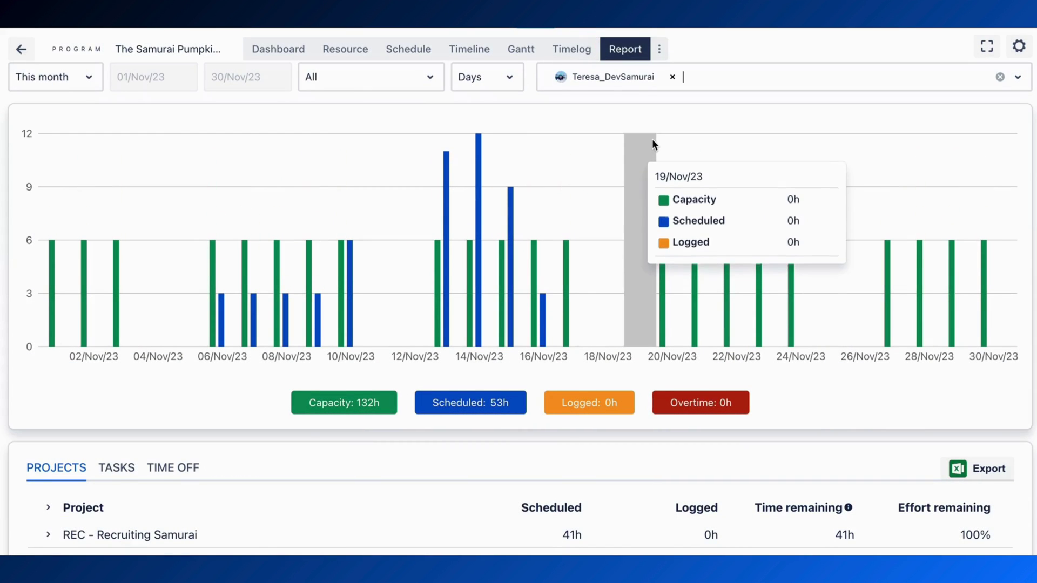
pyautogui.scroll(-1, 362, 395)
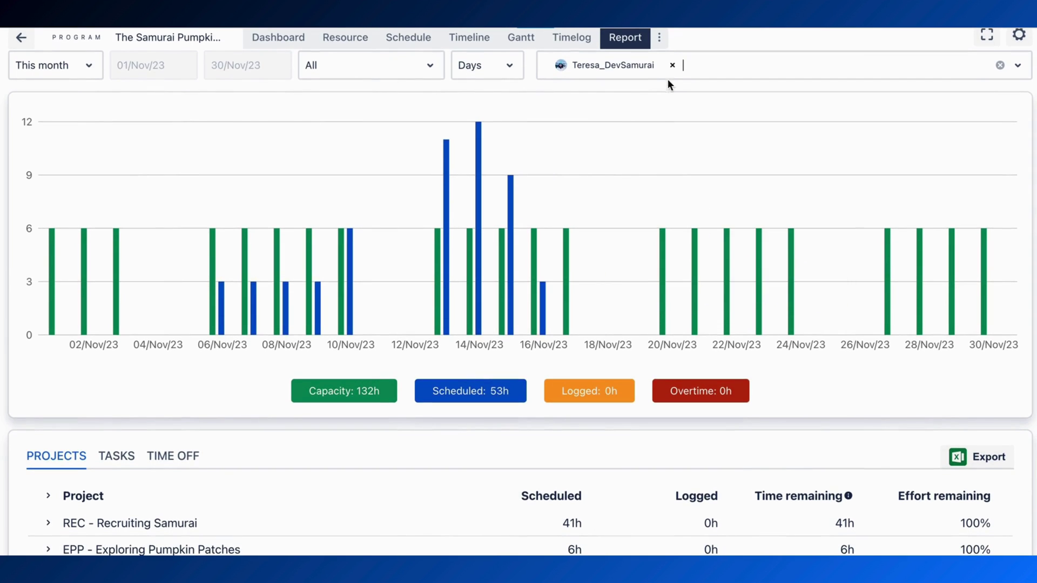
pyautogui.click(672, 68)
pyautogui.click(497, 429)
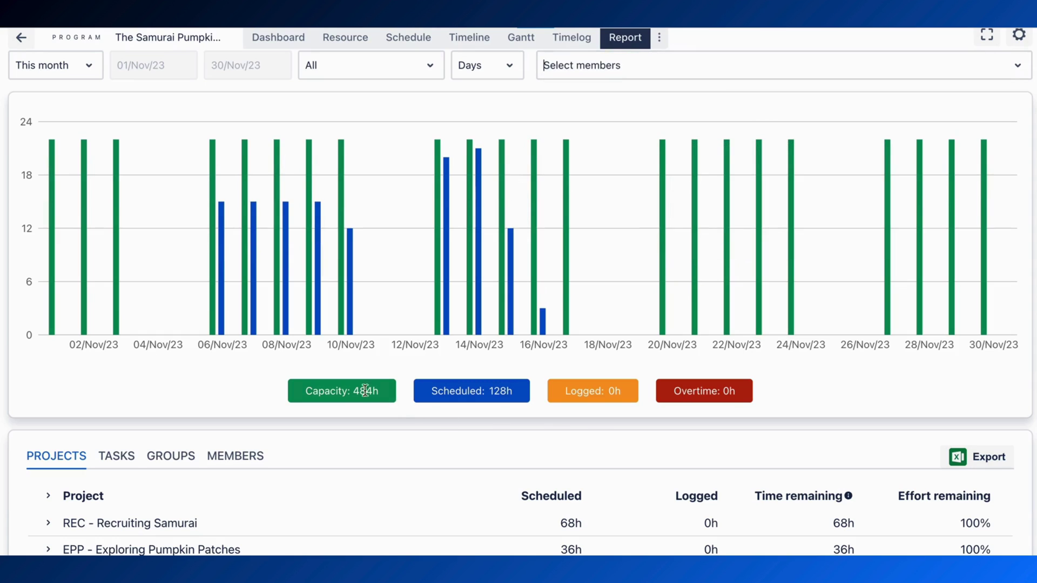
pyautogui.scroll(-1, 337, 393)
# Step: View the report's Tasks, Groups and Members breakdowns below the chart
pyautogui.click(117, 435)
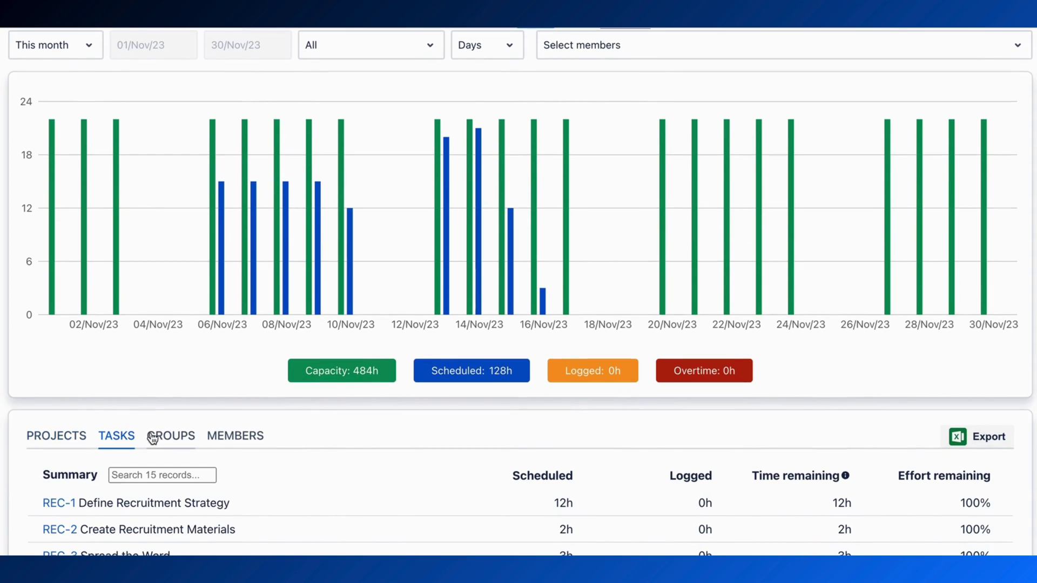
pyautogui.click(170, 436)
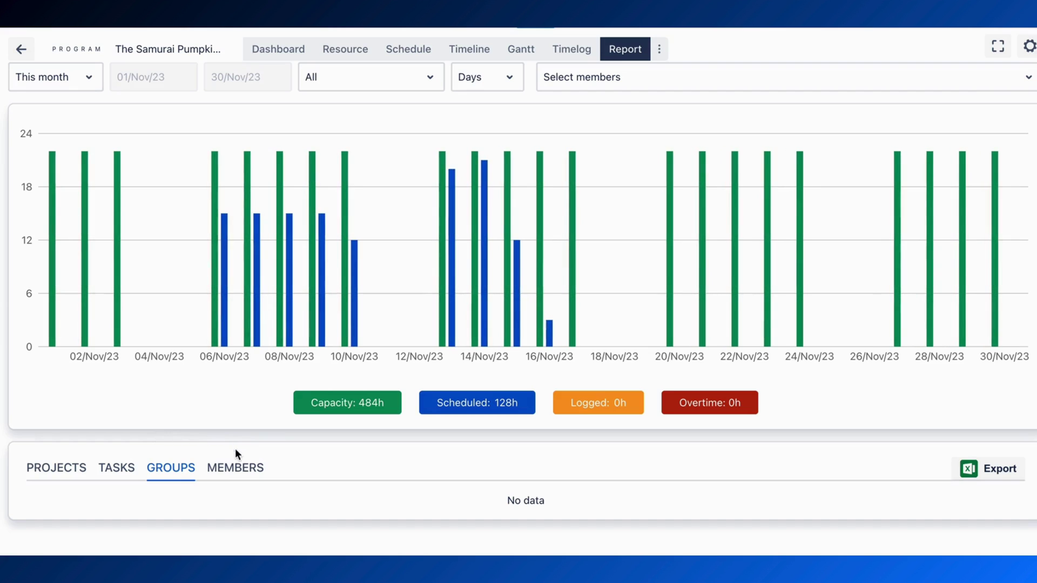
pyautogui.click(235, 468)
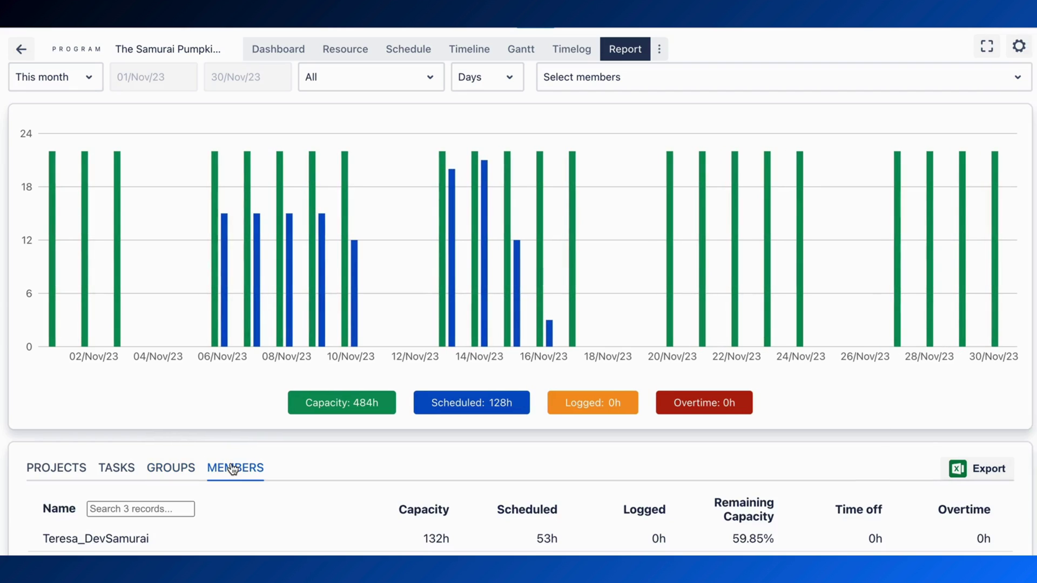
pyautogui.scroll(-2, 354, 430)
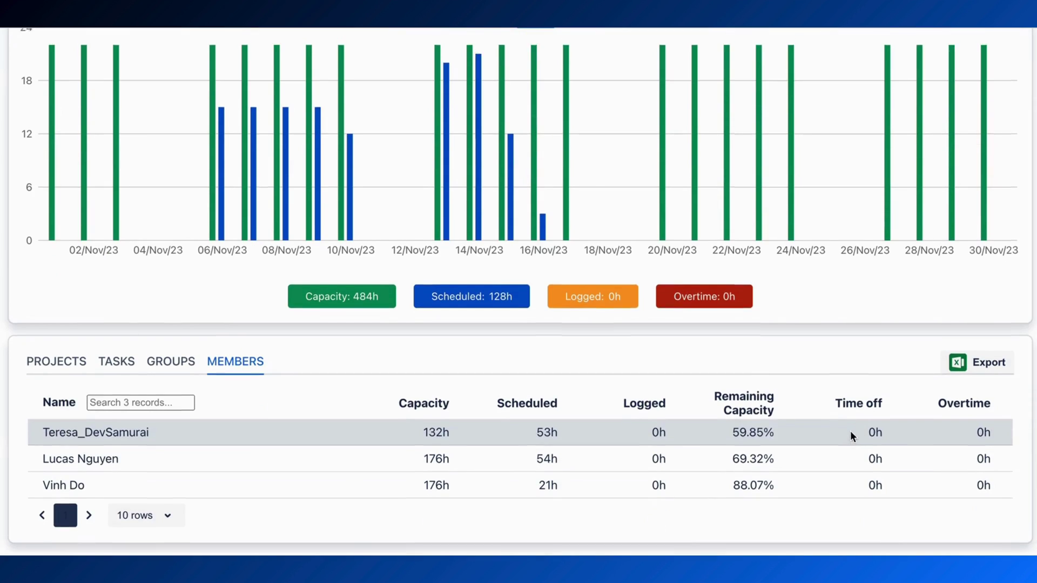
pyautogui.scroll(3, 850, 430)
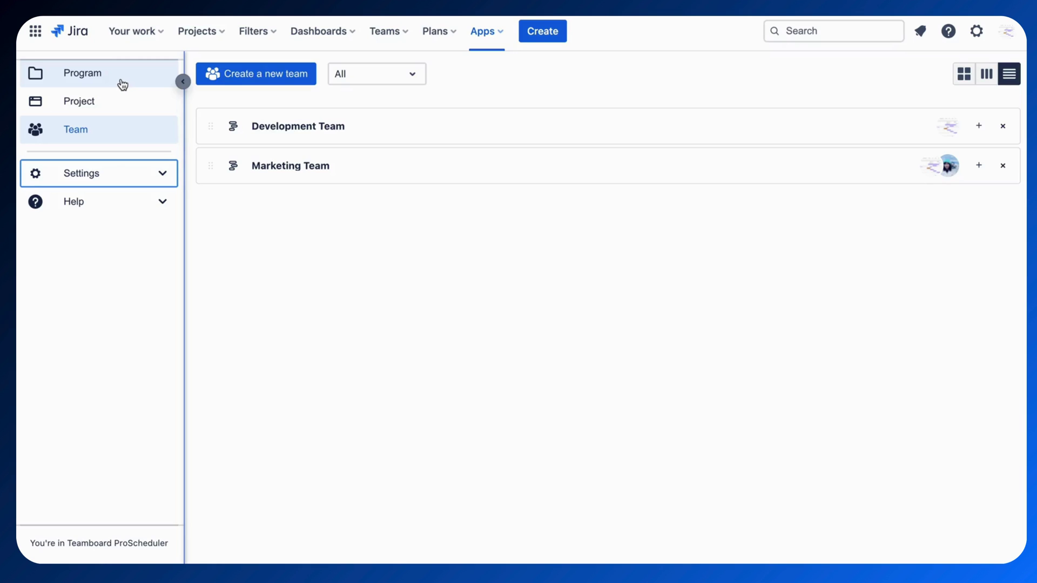
# Step: Return from Program to the Teams list and expand the sidebar's Settings and Help sections
pyautogui.click(122, 82)
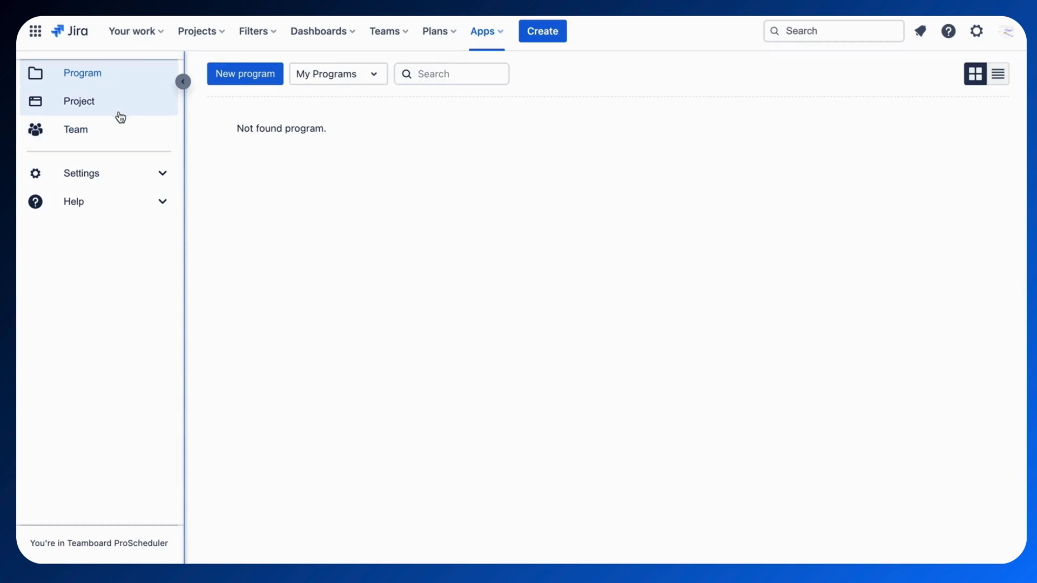
pyautogui.click(115, 129)
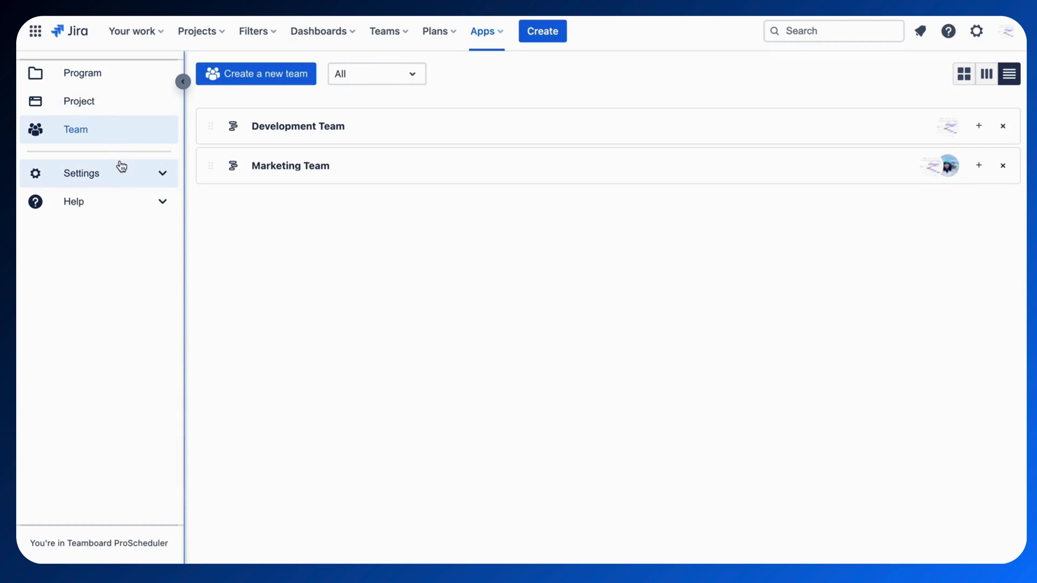
pyautogui.click(152, 175)
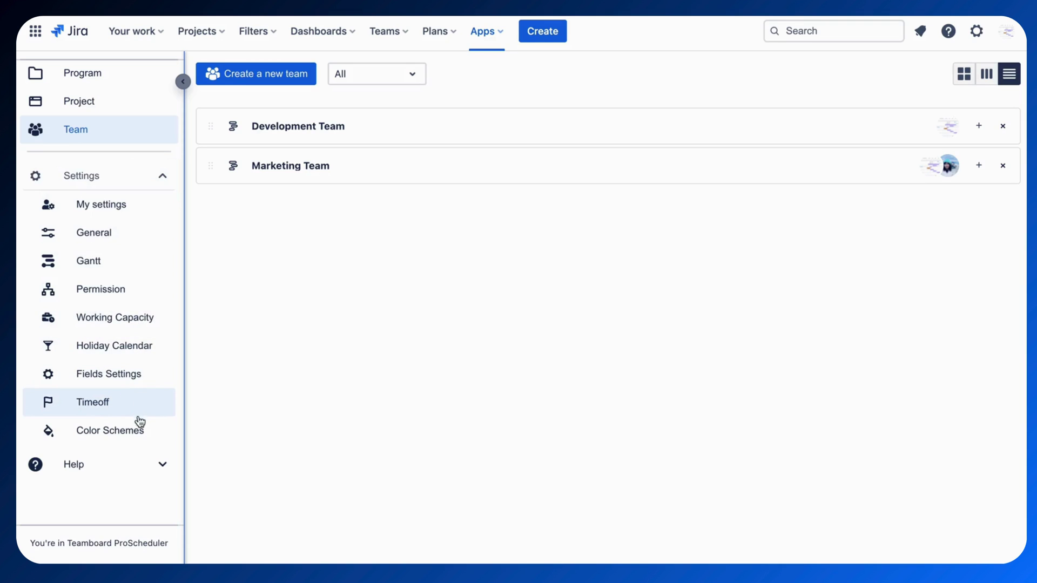
pyautogui.click(144, 464)
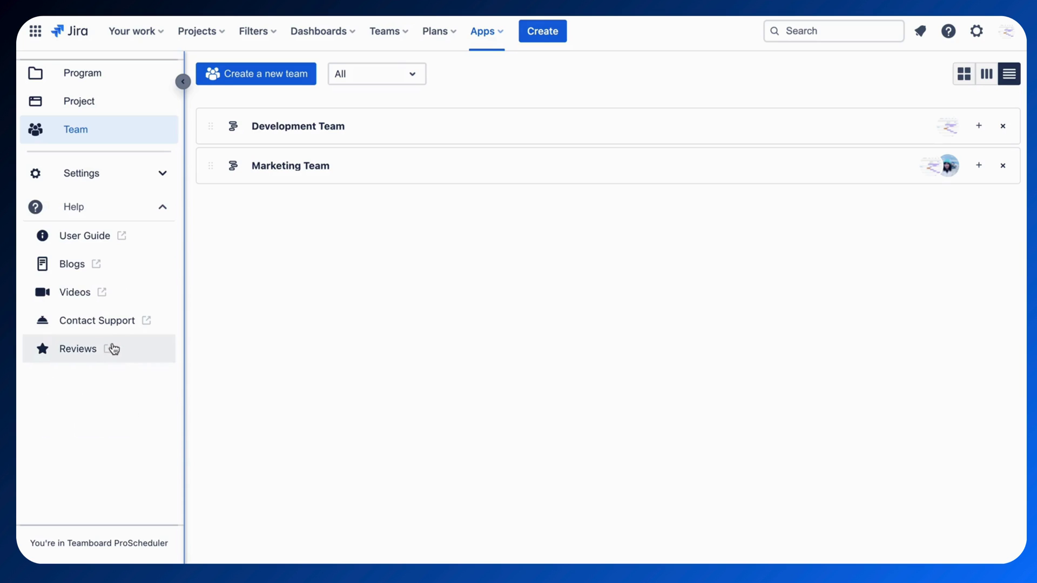